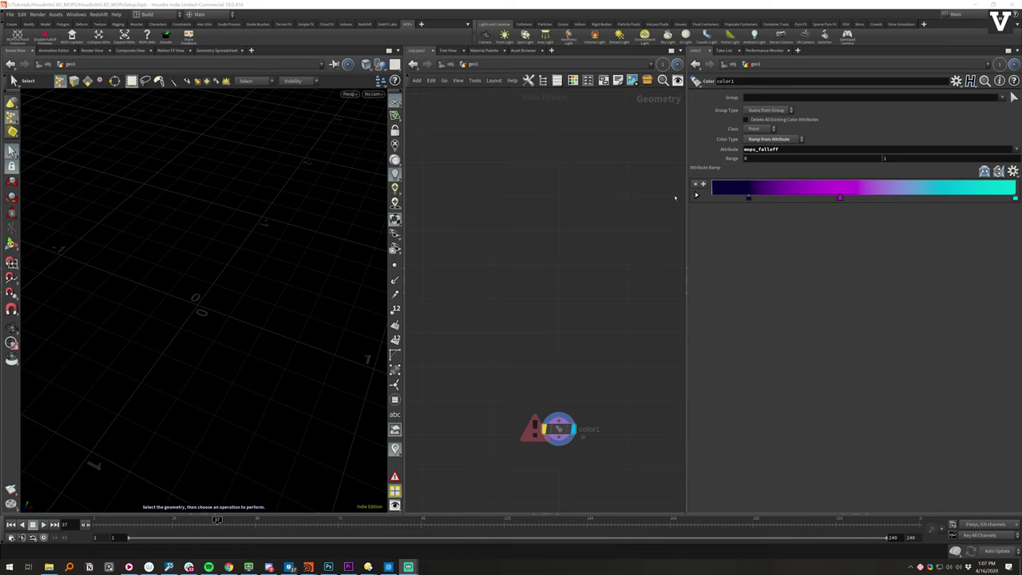
- Save the .hiplc scene containing the purple-to-cyan color1 ramp node
key("ctrl+s")
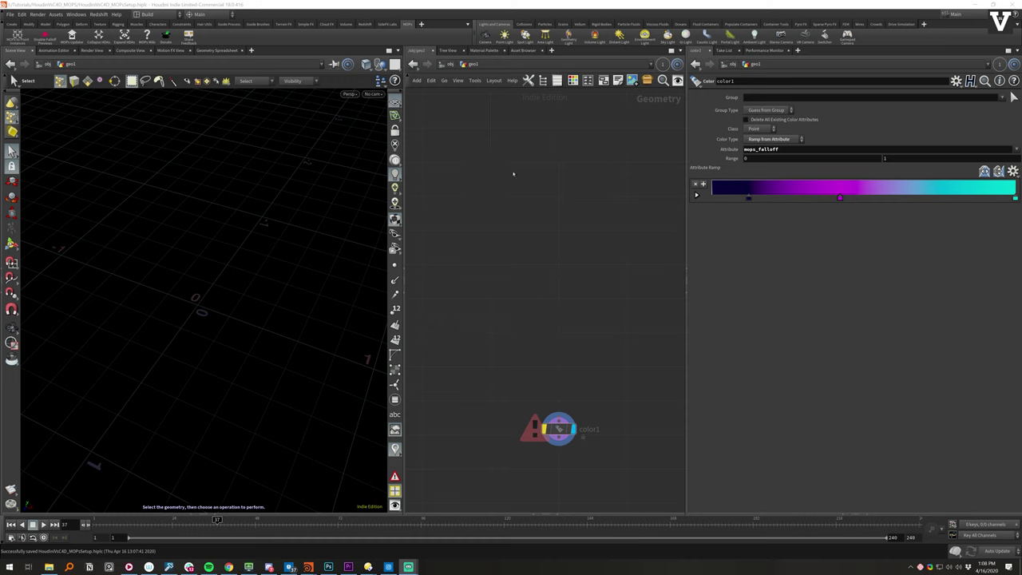
- Add a Box node and a Tube node side by side in geo1
key("Tab")
type("bo")
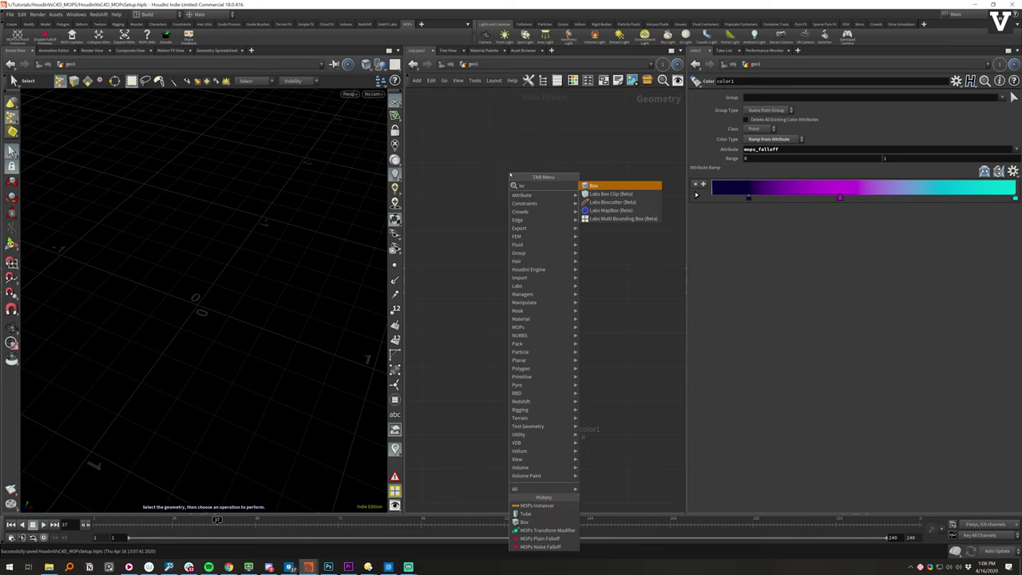
key("Return")
left_click(510, 174)
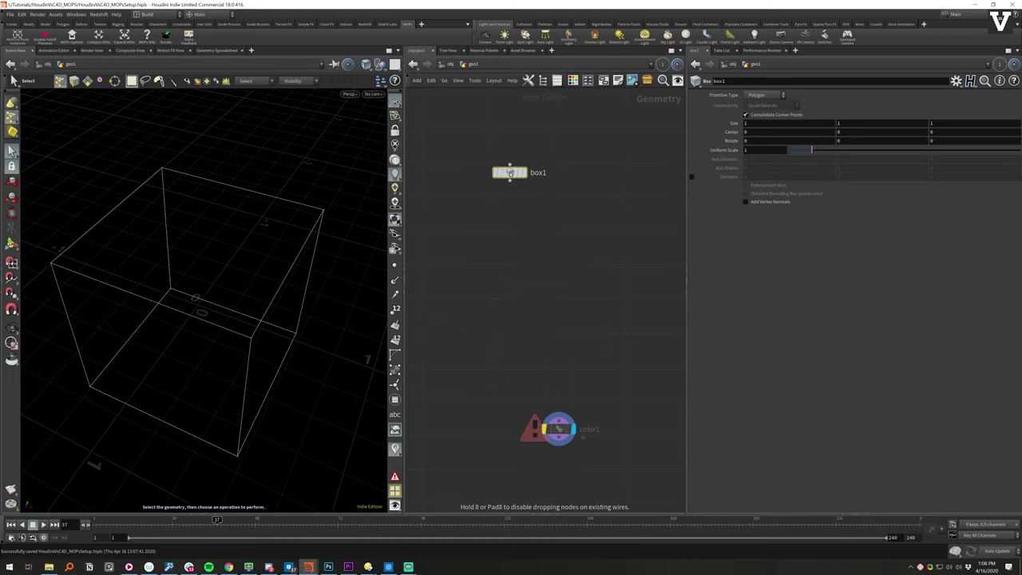
key("Tab")
type("tube")
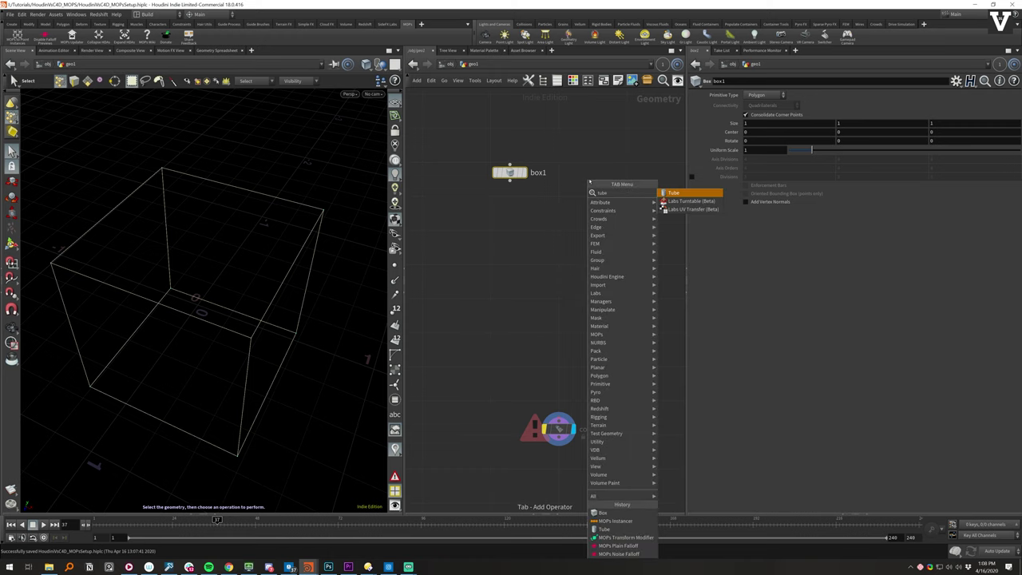
key("Return")
left_click(589, 179)
- Make tube1 a Polygon tube with End Caps and line it up beside box1
left_click(770, 95)
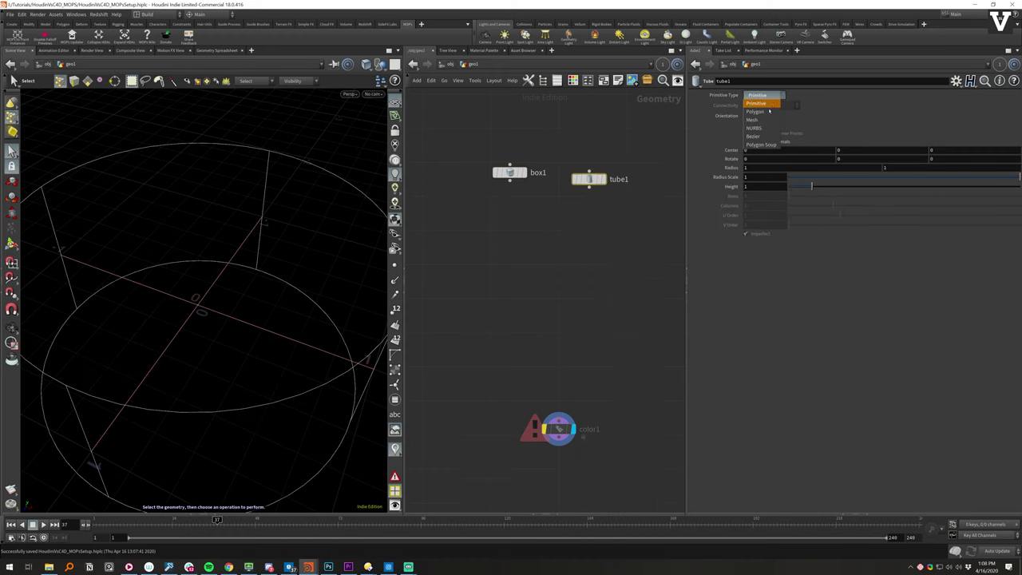
left_click(762, 104)
left_click(511, 173)
left_click(590, 179)
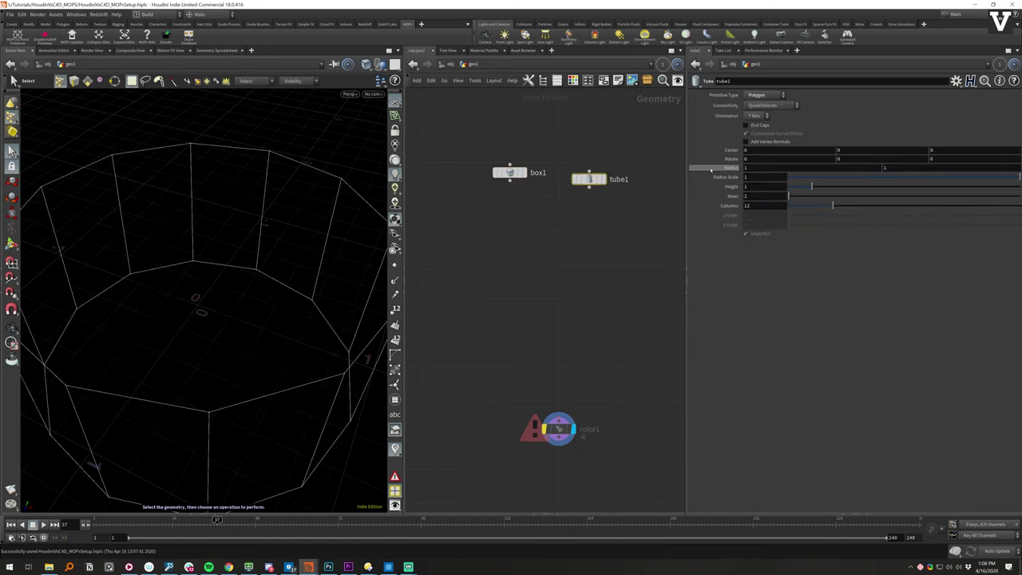
left_click(759, 126)
left_click_drag(589, 179, 580, 173)
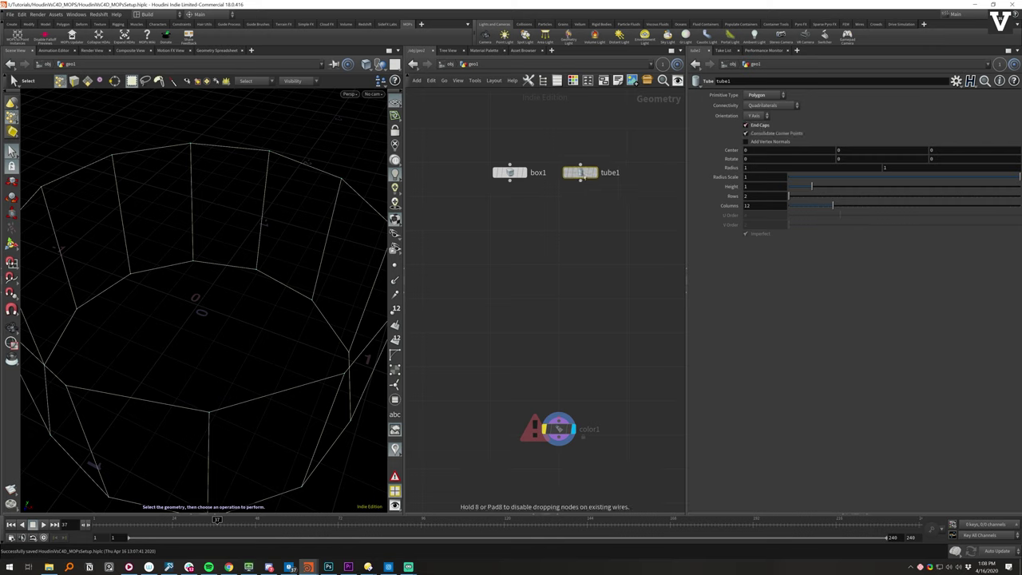
left_click_drag(511, 173, 492, 163)
left_click_drag(581, 173, 558, 162)
- Add a MOPs Instancer node by searching 'mop'
key("Tab")
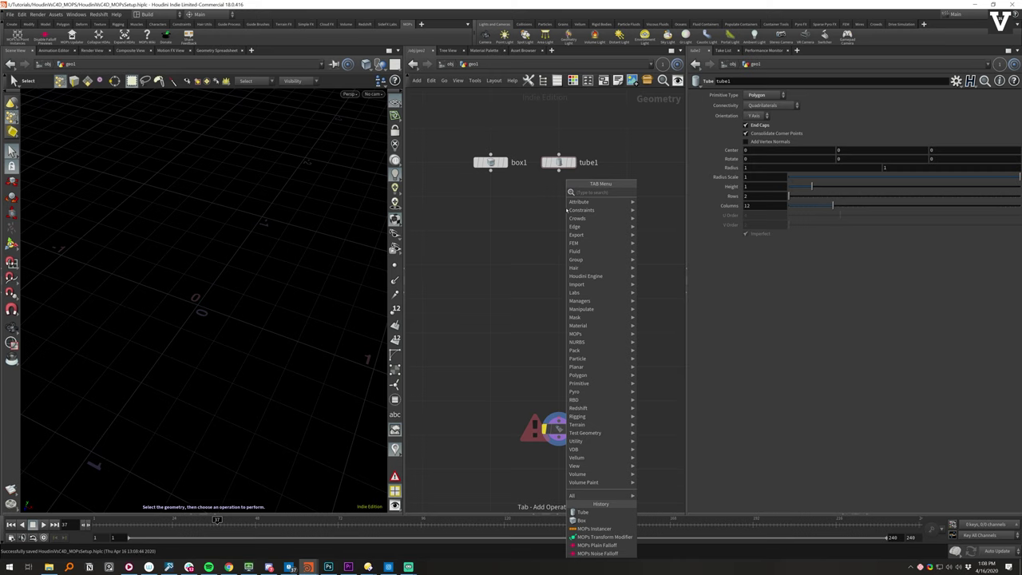
type("mopsin")
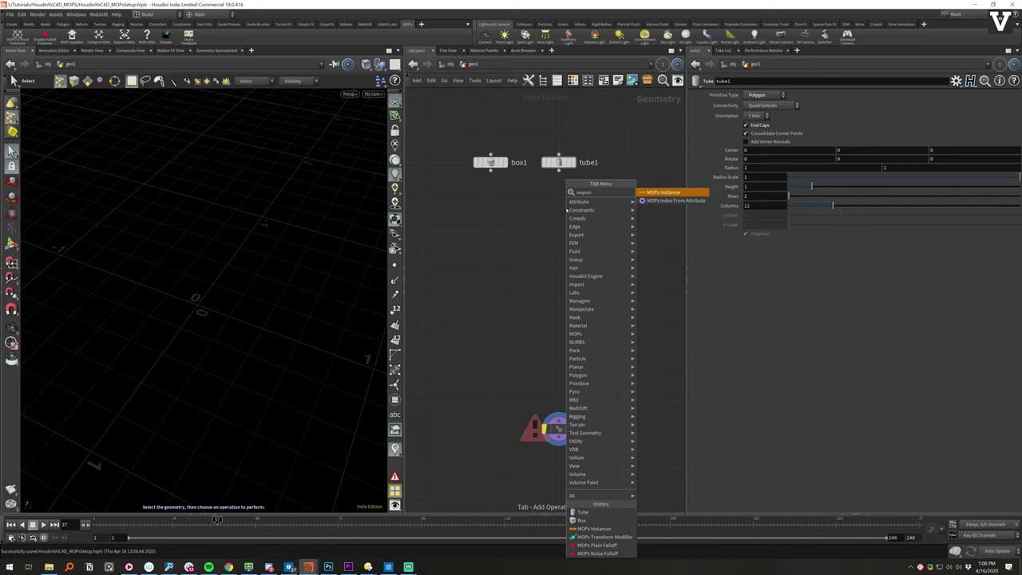
key("Return")
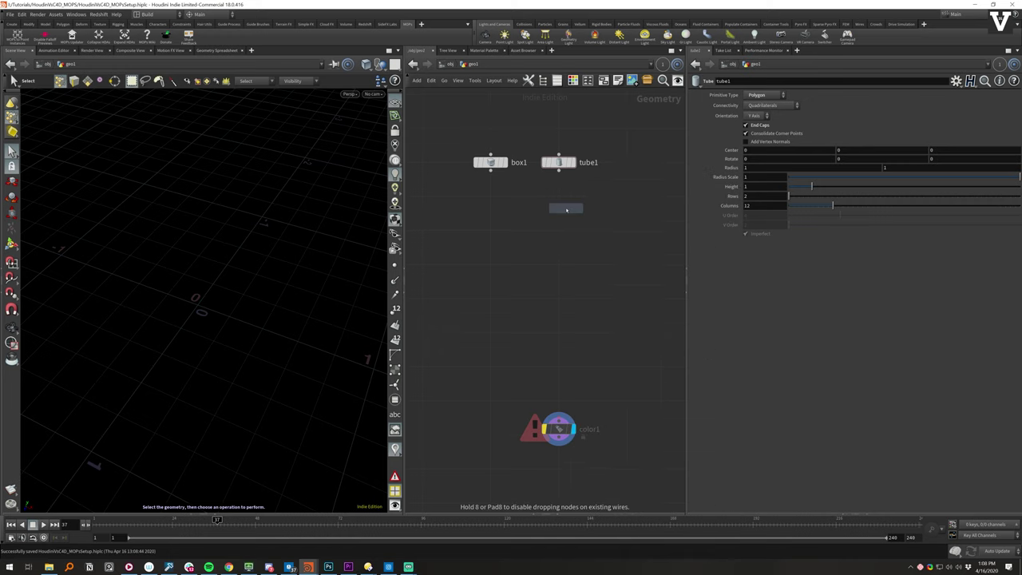
- Place MOPs_Instancer below box1 and tube1, wire both into it, and display it
left_click(526, 210)
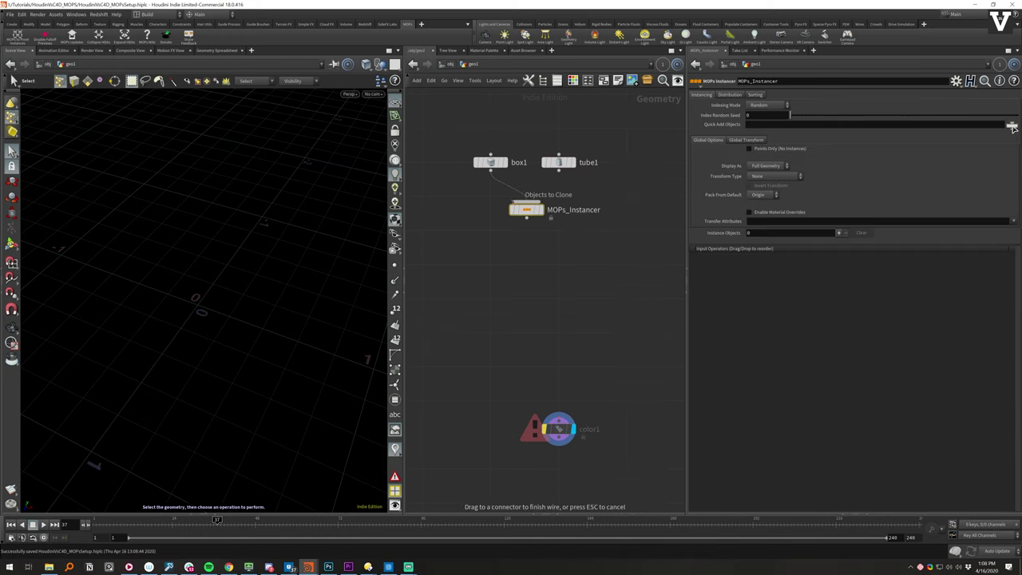
left_click_drag(490, 168, 526, 202)
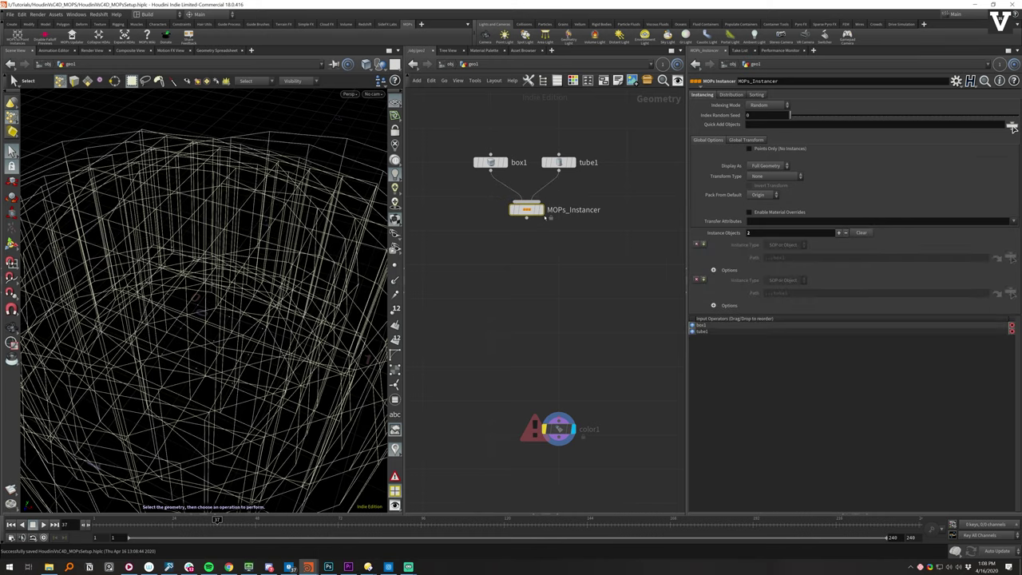
left_click(543, 211)
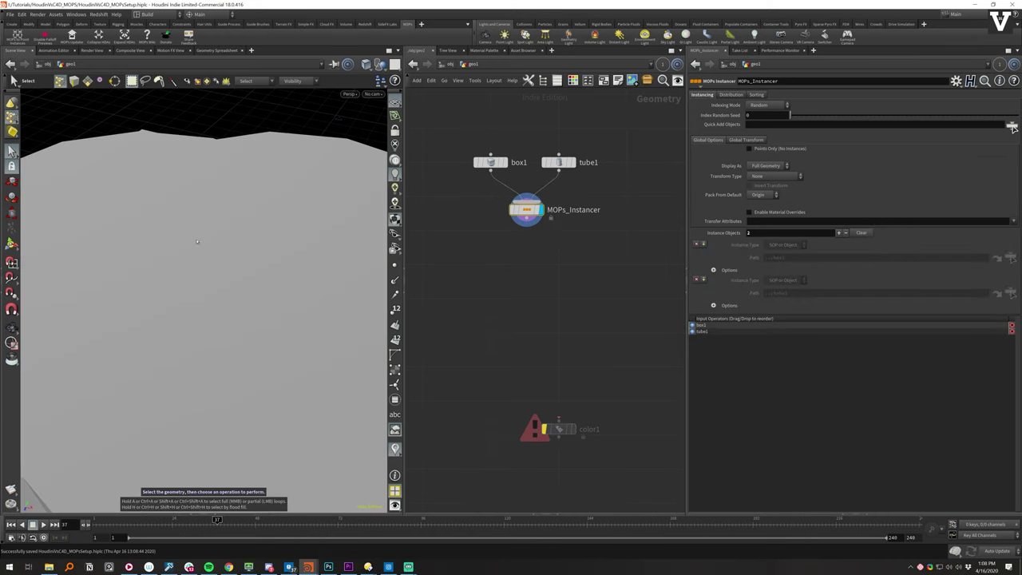
scroll(238, 274, "down", 3)
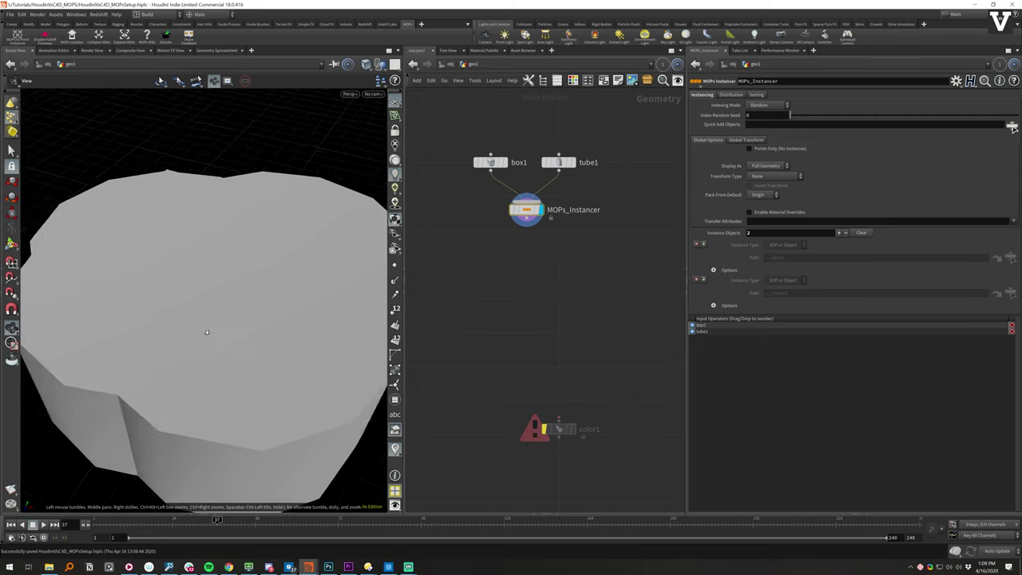
scroll(232, 311, "up", 3)
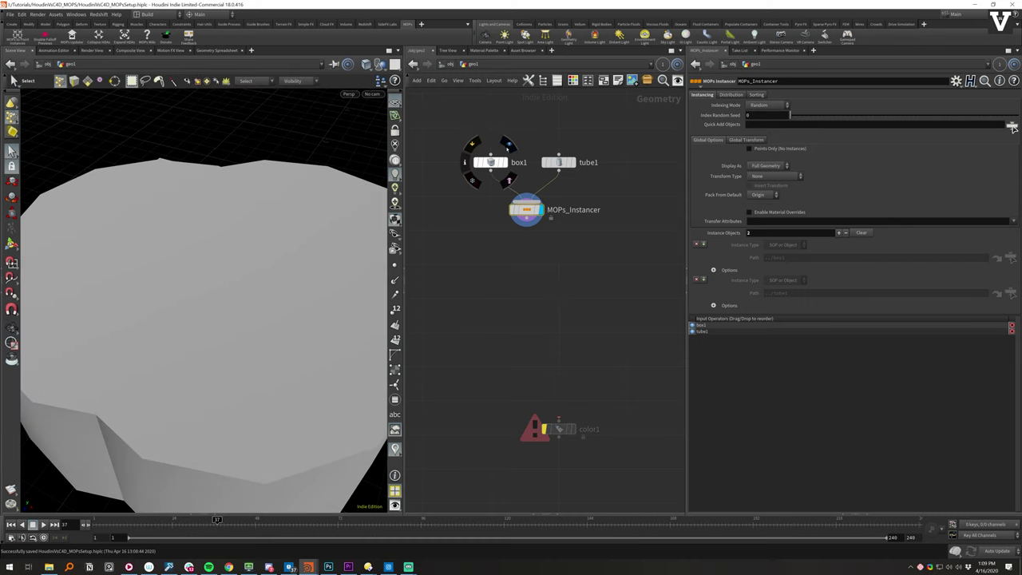
left_click(491, 161)
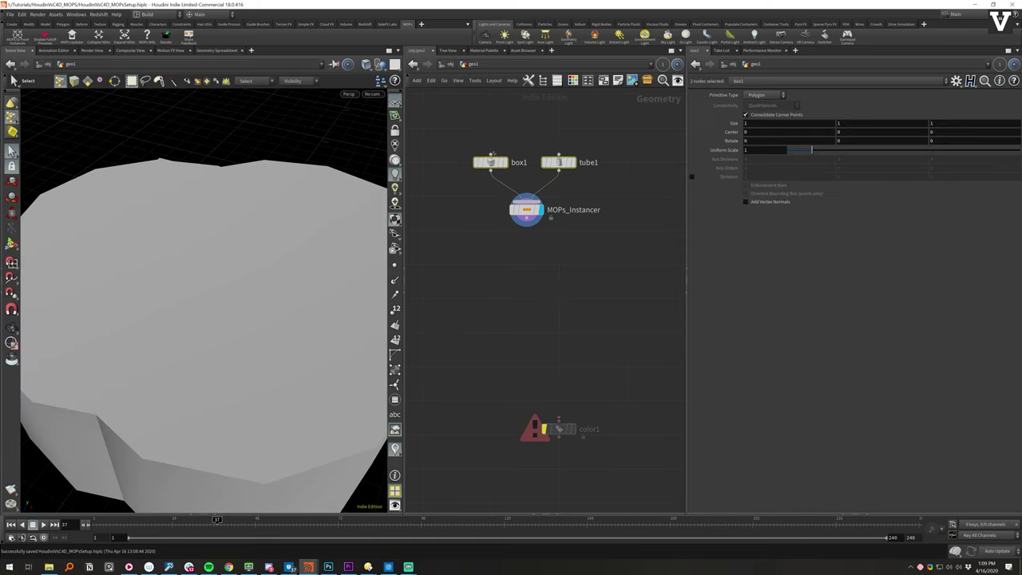
left_click(525, 209)
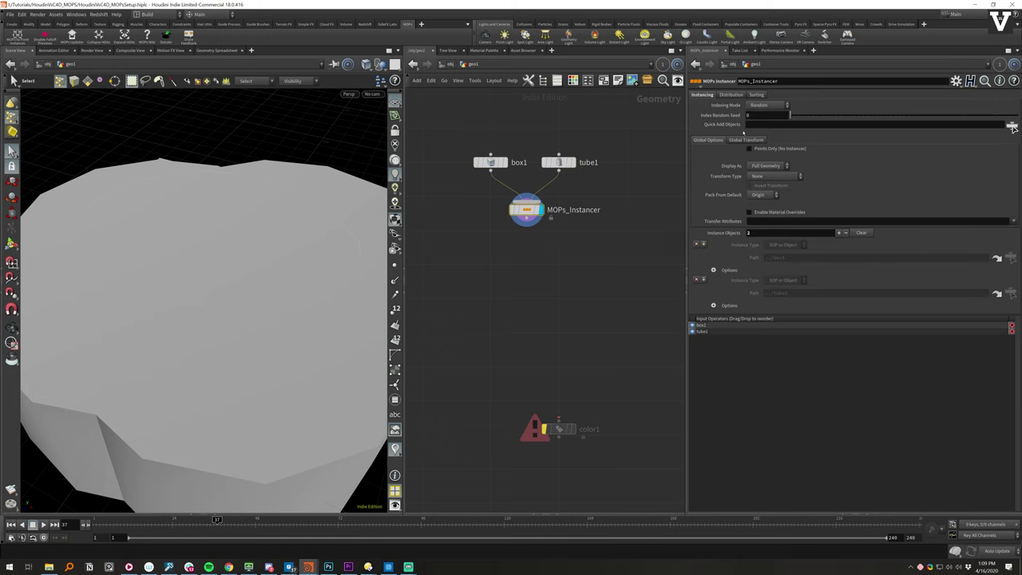
- Set the instancer's Global Transform Uniform Scale to 0.05
left_click(755, 140)
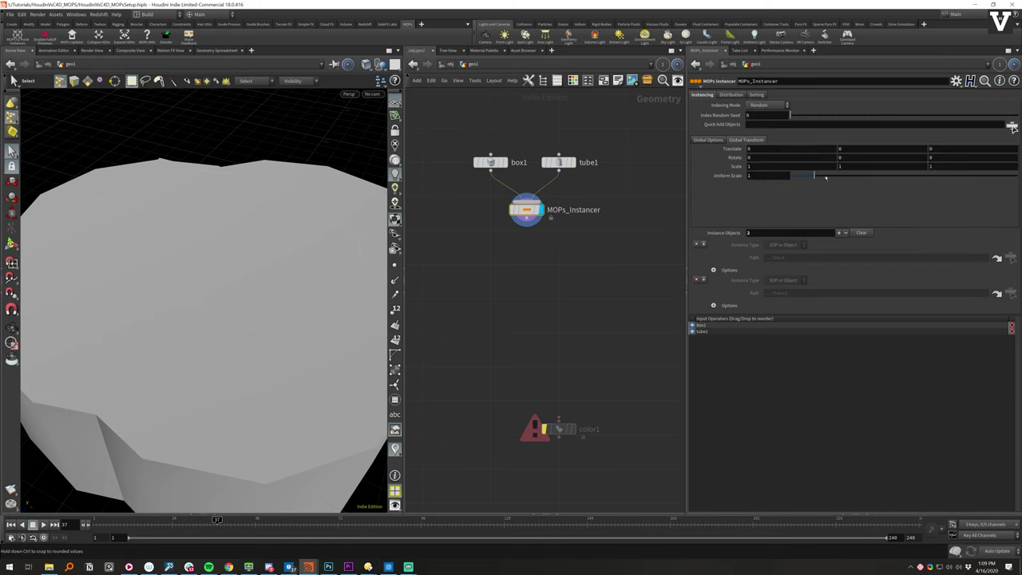
left_click_drag(815, 175, 792, 175)
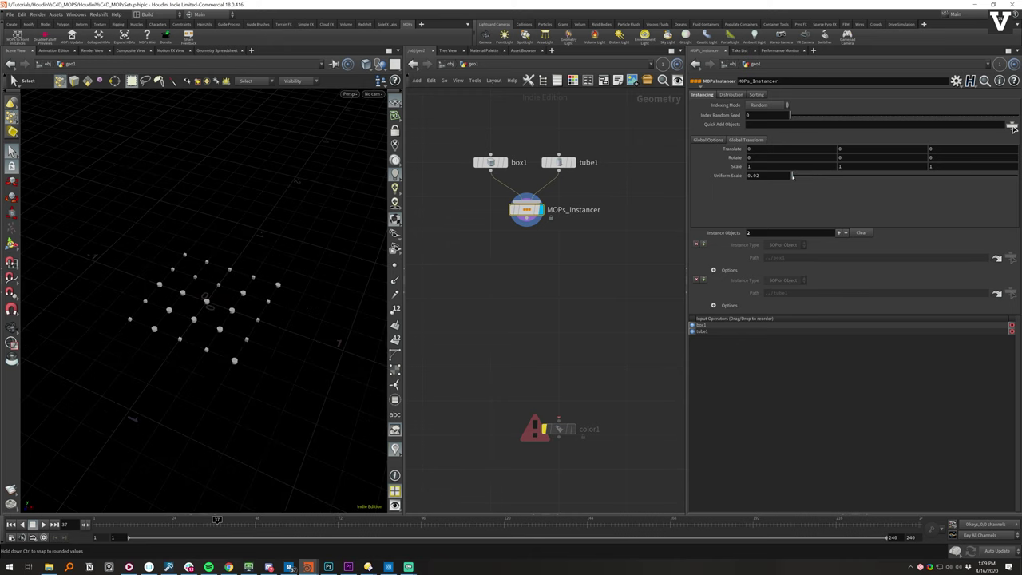
key("BackSpace")
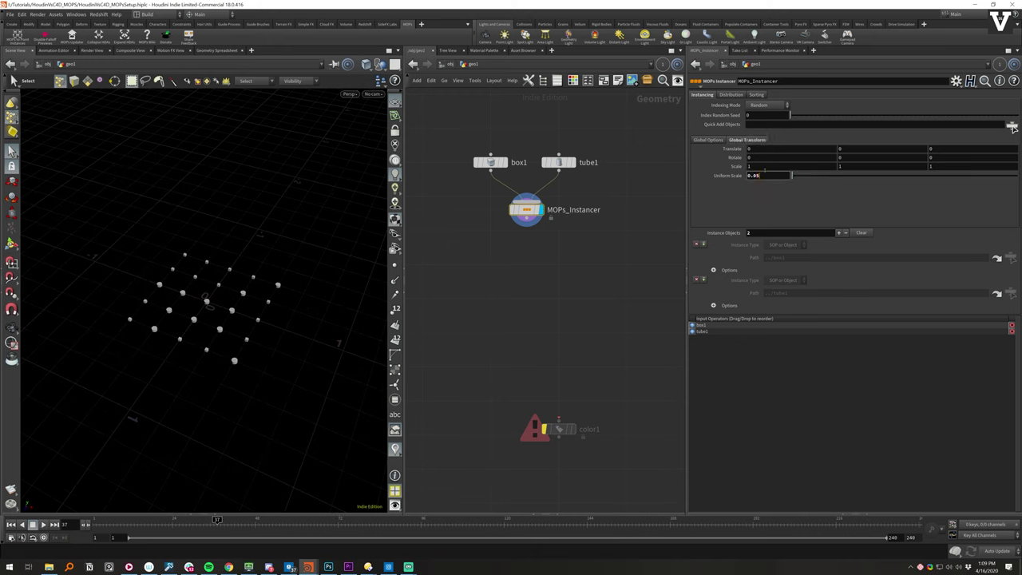
key("Return")
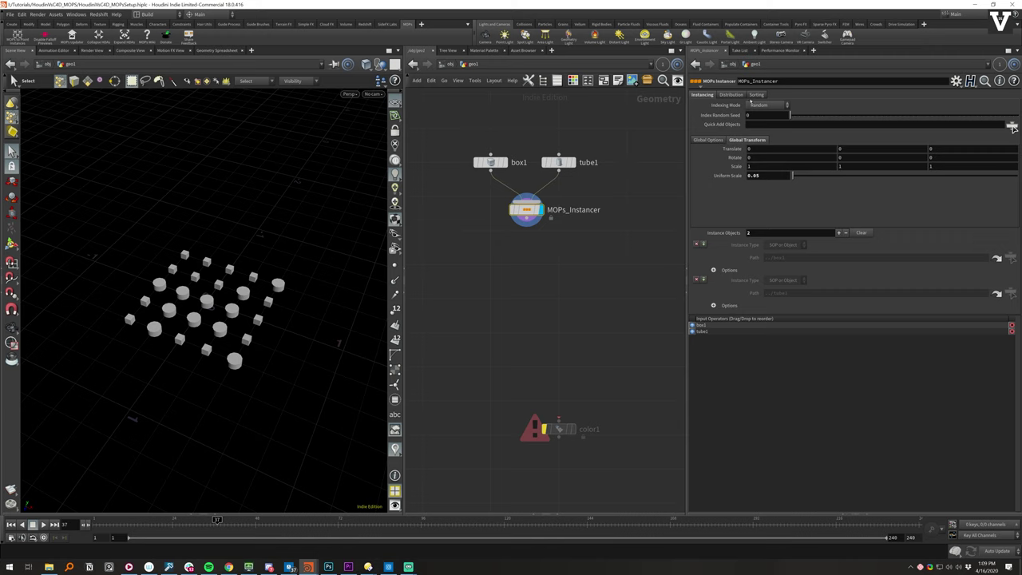
- Reduce the distribution grid Step to 0.1 and tilt to a top-down view of the grid
left_click(744, 95)
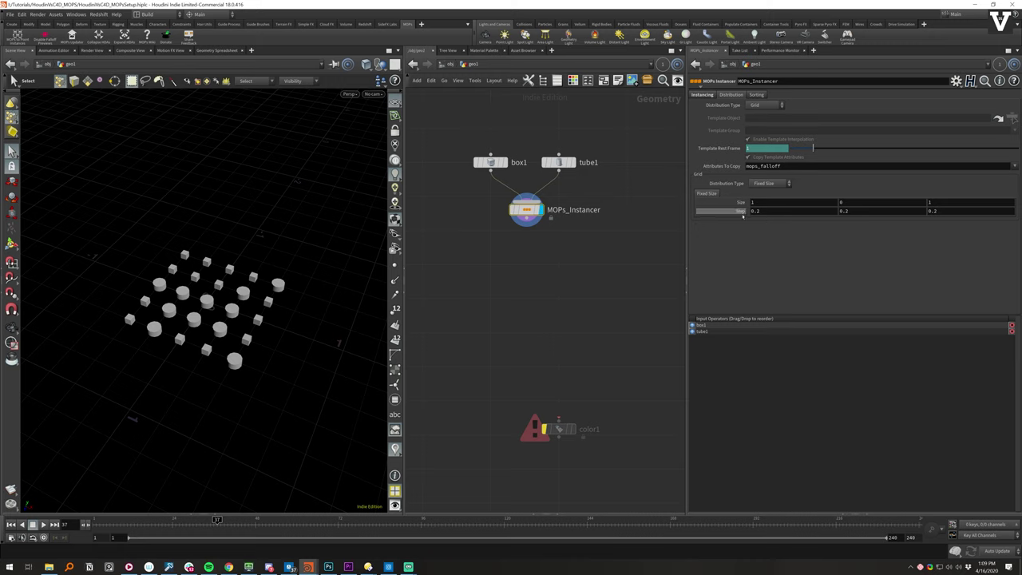
middle_click_drag(739, 211, 692, 234)
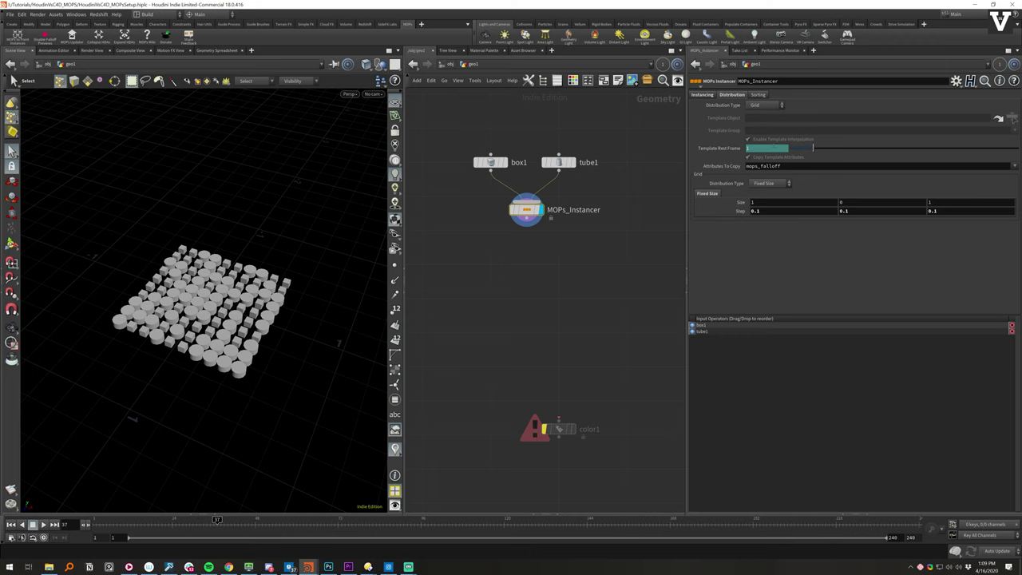
key("Escape")
scroll(231, 327, "up", 5)
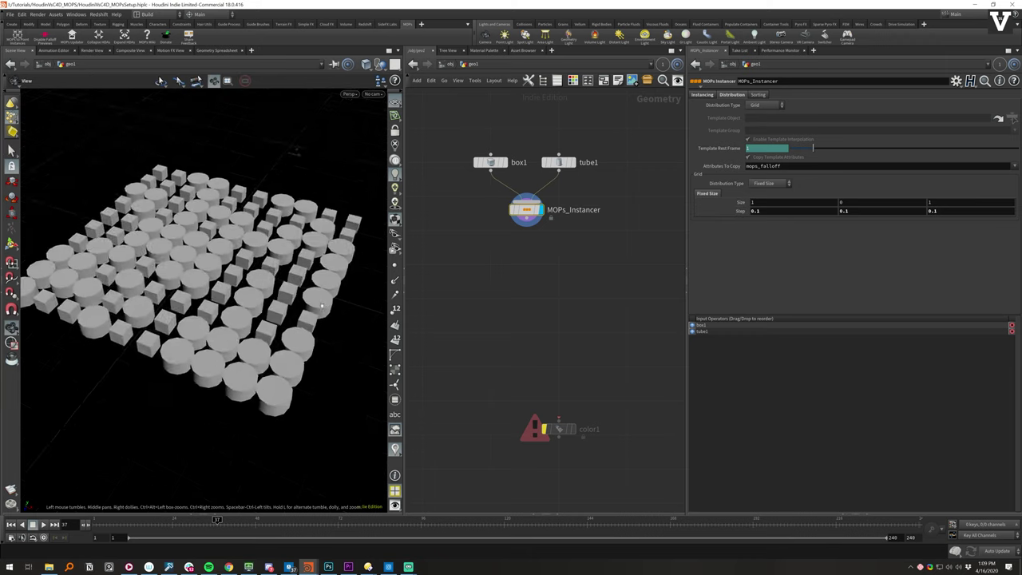
left_click_drag(231, 328, 231, 241)
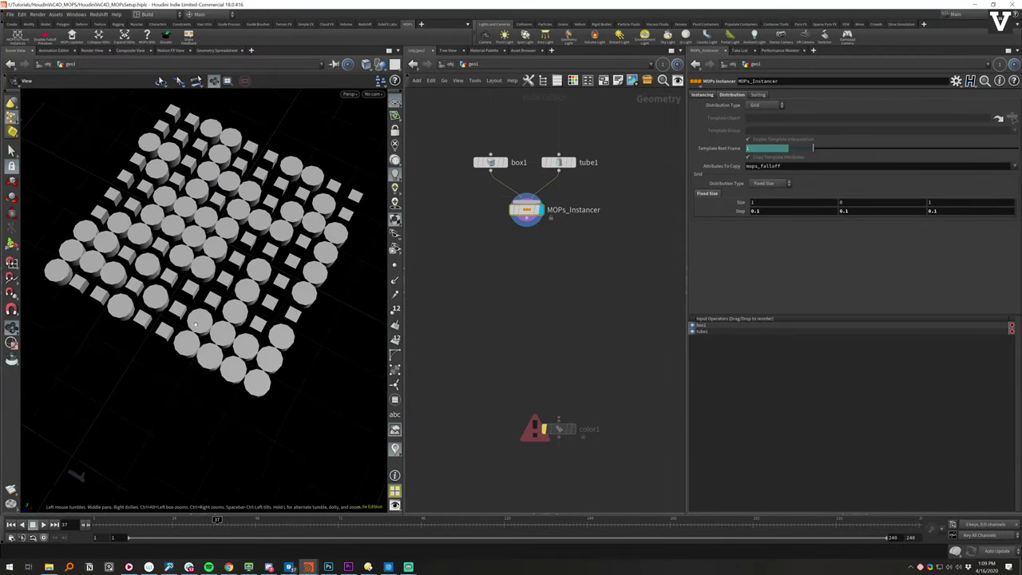
key("s")
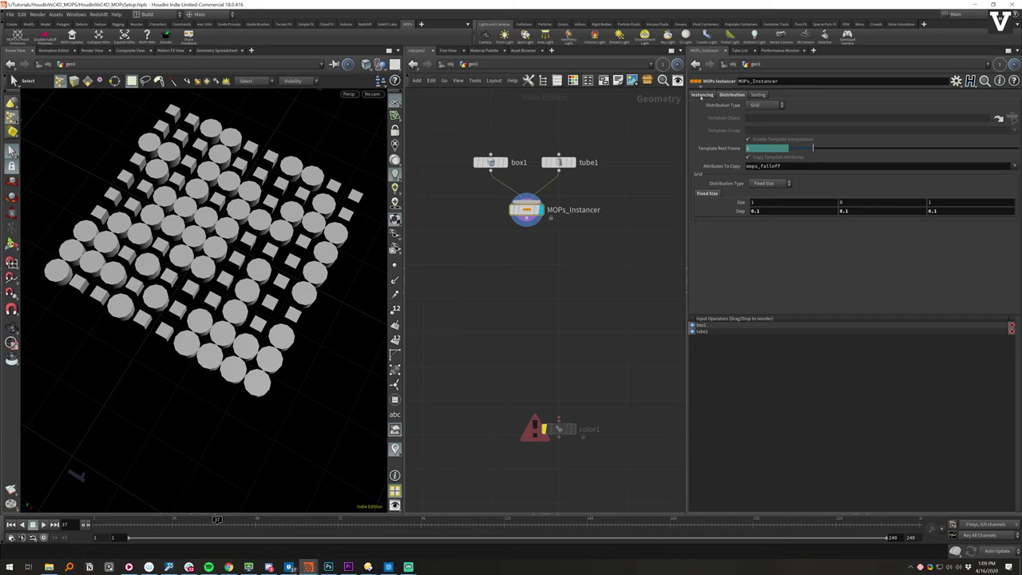
left_click(701, 96)
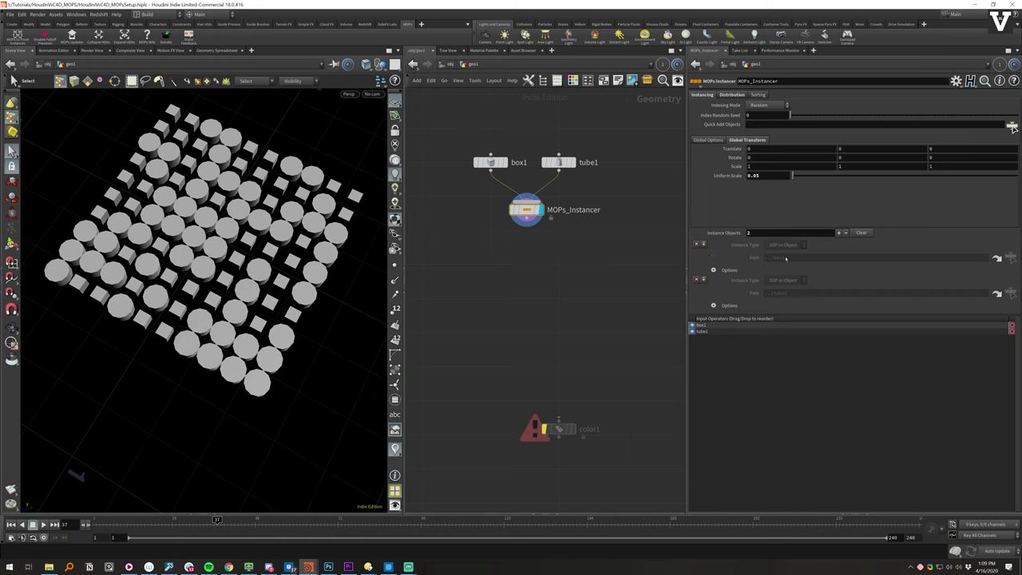
- Save, then test raising and spinning the tube instances before resetting Translate and Rotate to 0
key("ctrl+s")
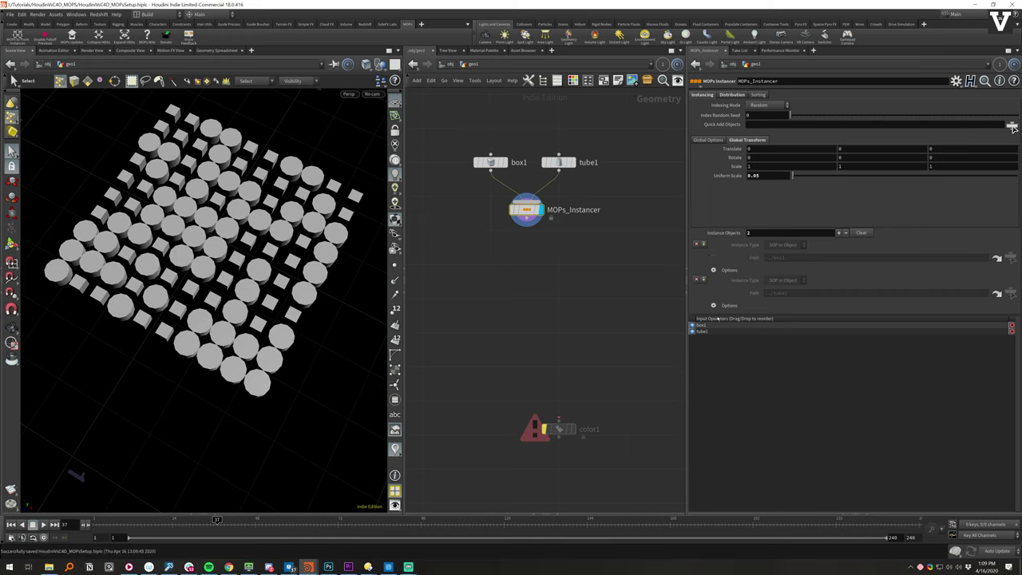
left_click(714, 305)
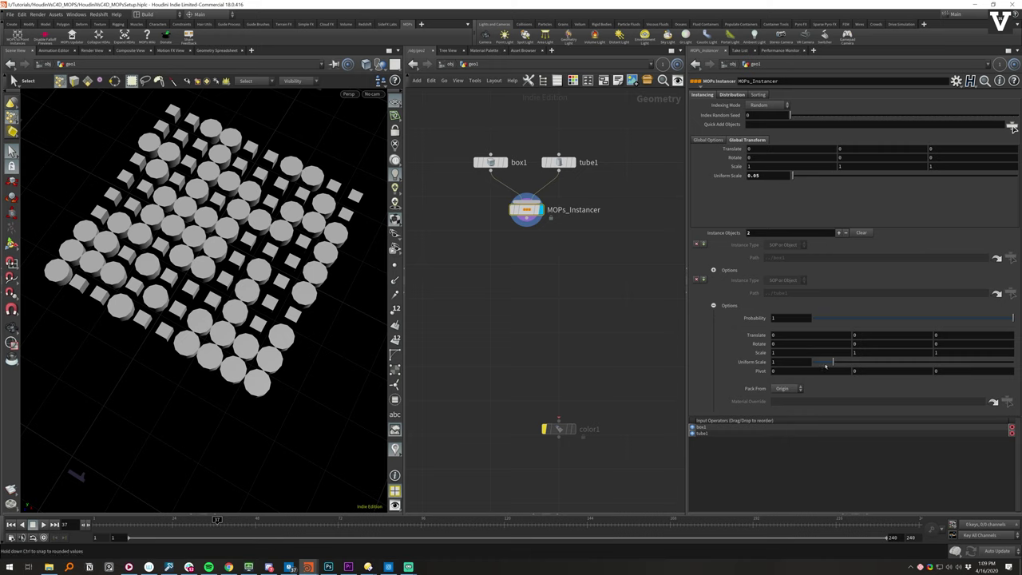
middle_click_drag(859, 362, 884, 336)
middle_click_drag(790, 344, 888, 336)
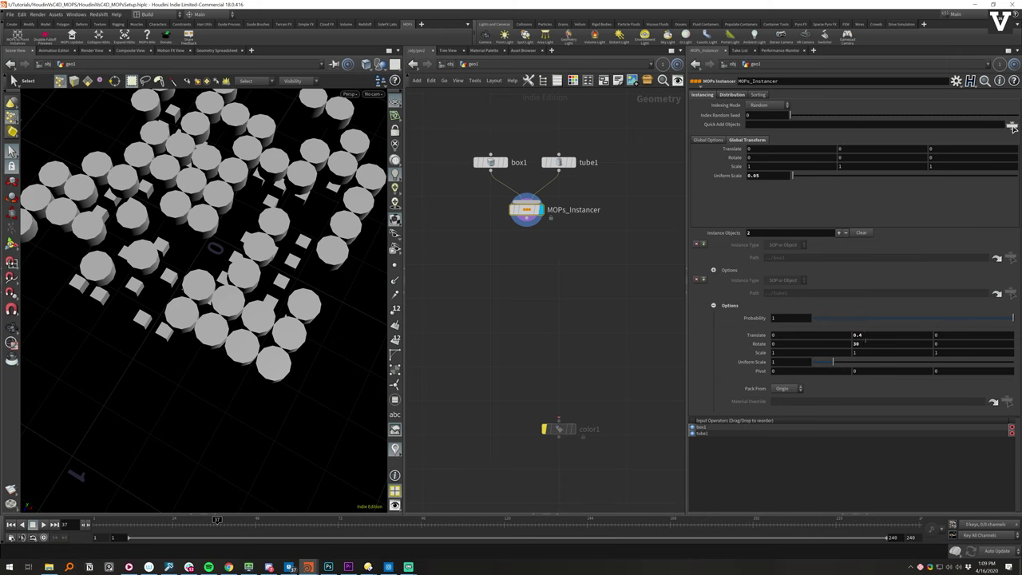
middle_click(857, 335, "ctrl")
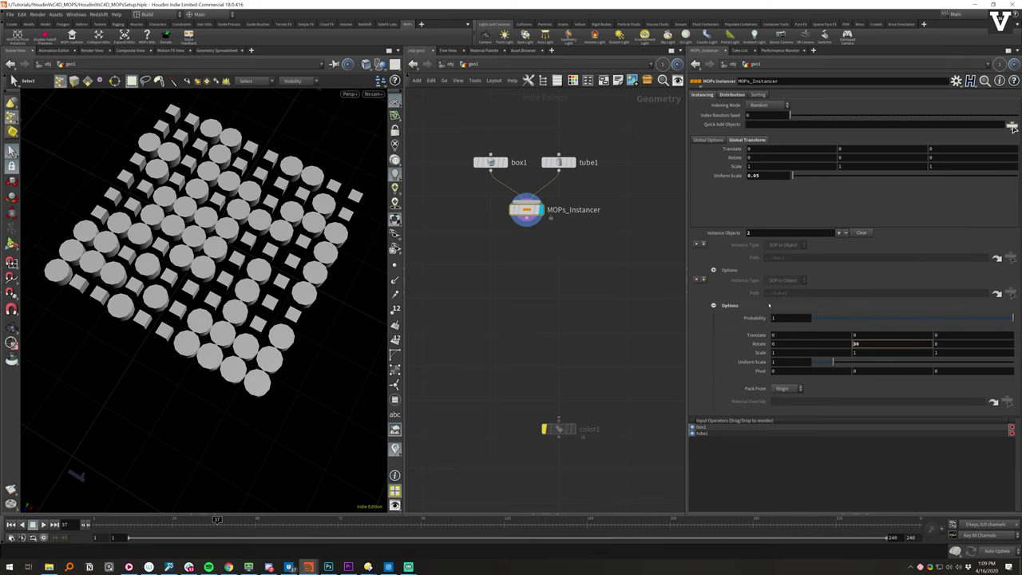
middle_click(856, 343, "ctrl")
- Set the tube instance's Uniform Scale to 0.65
left_click_drag(833, 362, 826, 361)
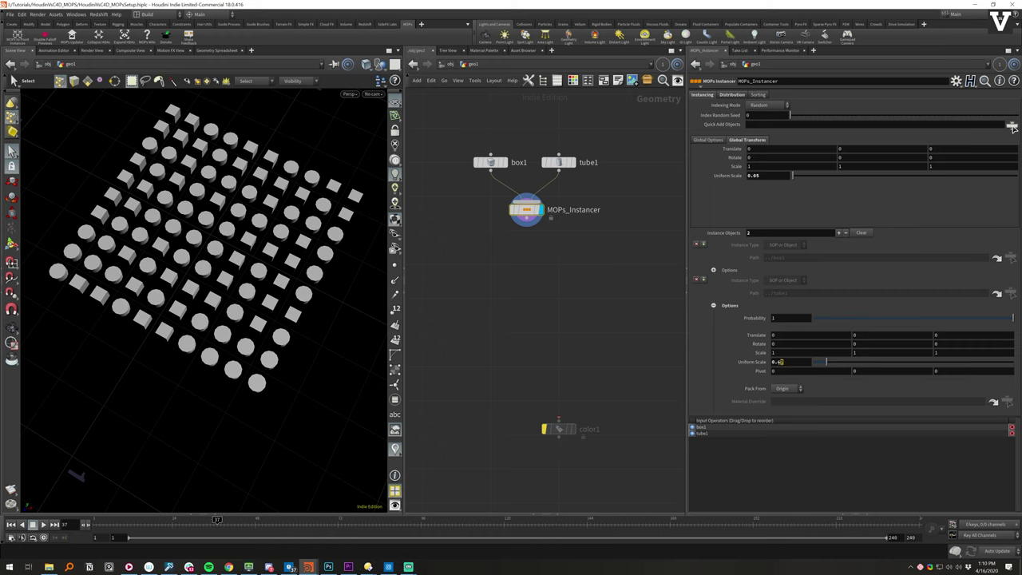
double_click(782, 361)
type("65")
key("Return")
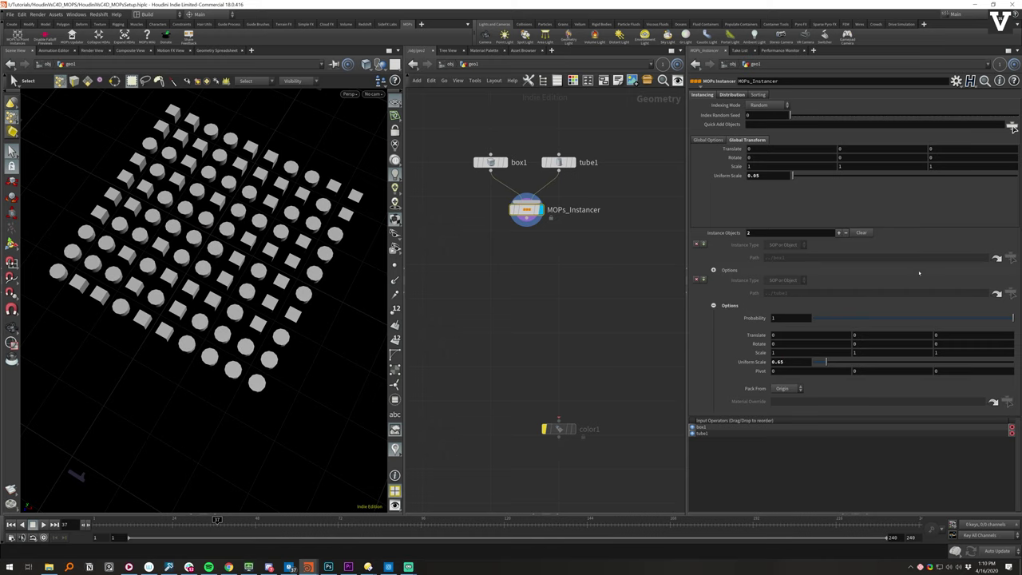
key("space")
left_click_drag(240, 263, 265, 226)
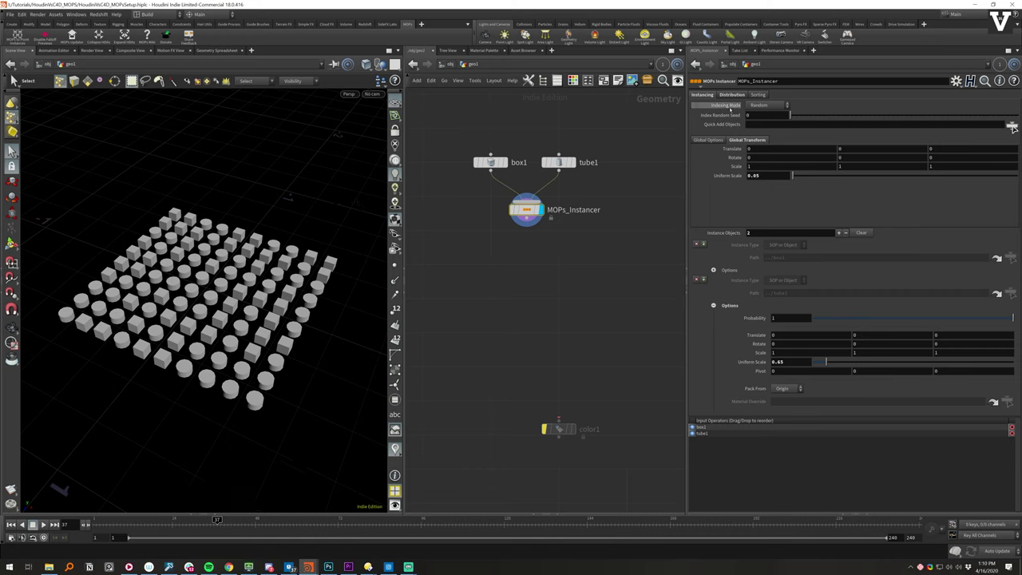
- Switch Indexing Mode to Ordered and look over the Point Sort options
left_click(770, 106)
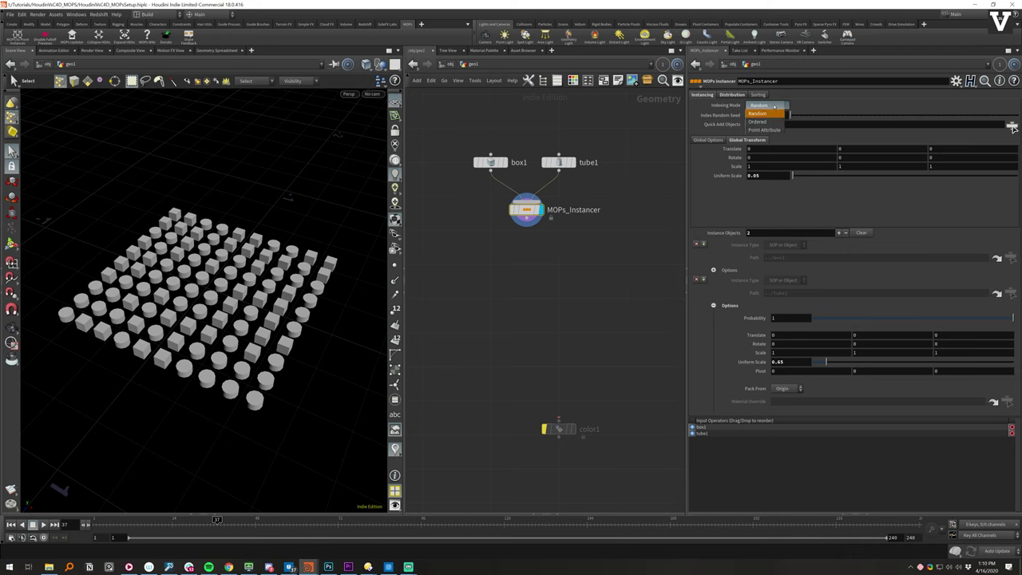
left_click(772, 121)
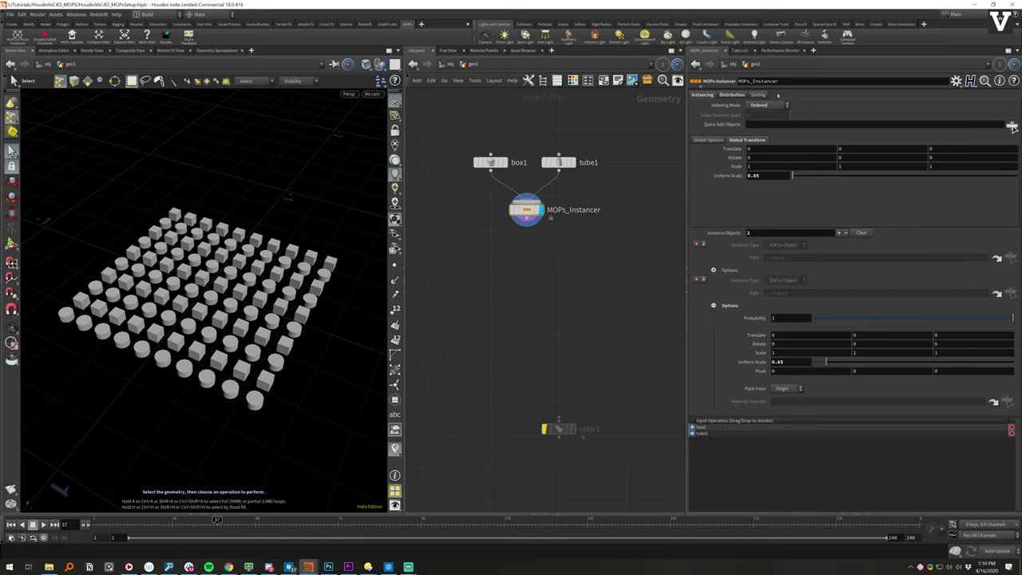
left_click(758, 94)
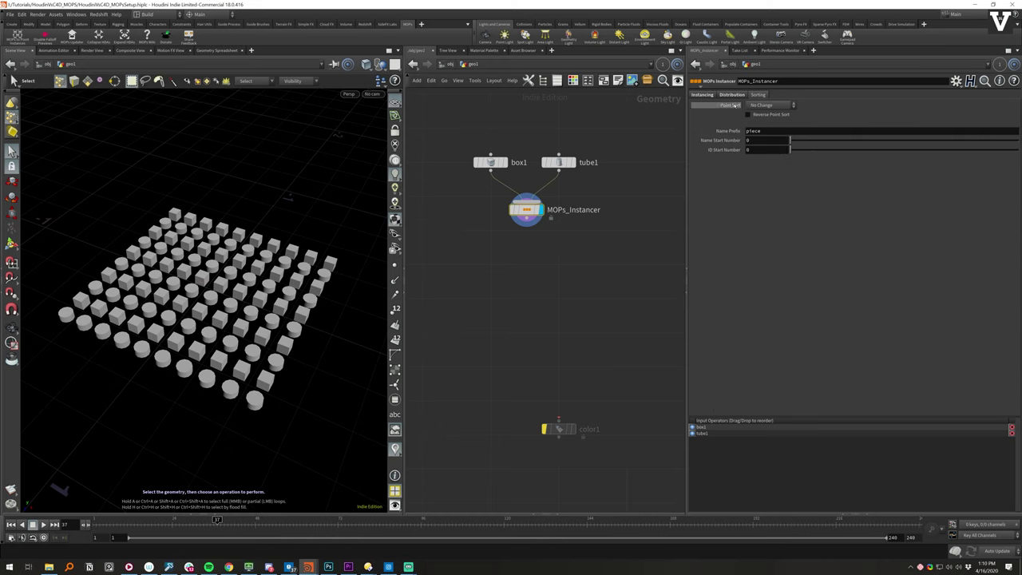
left_click(786, 106)
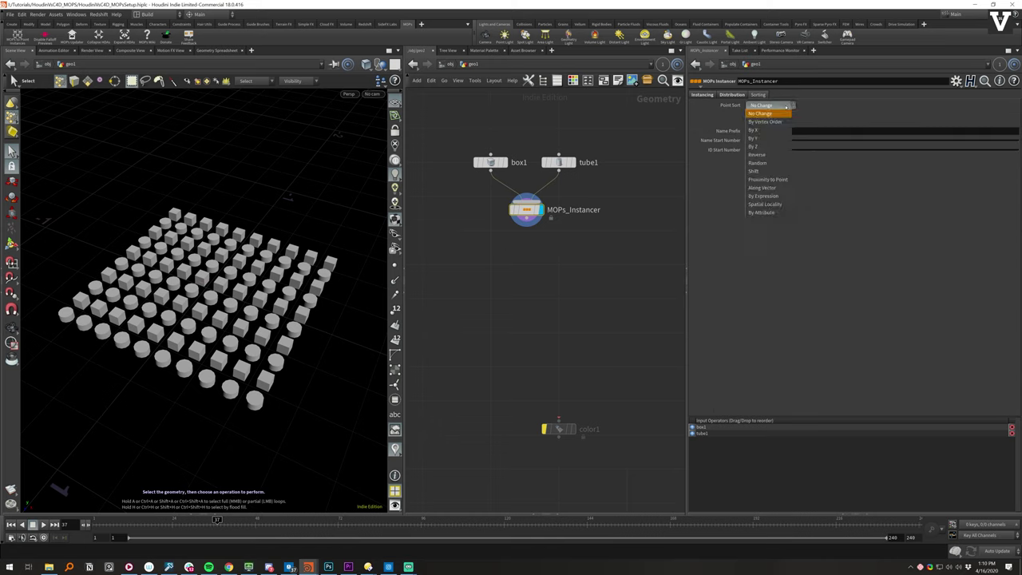
left_click(808, 97)
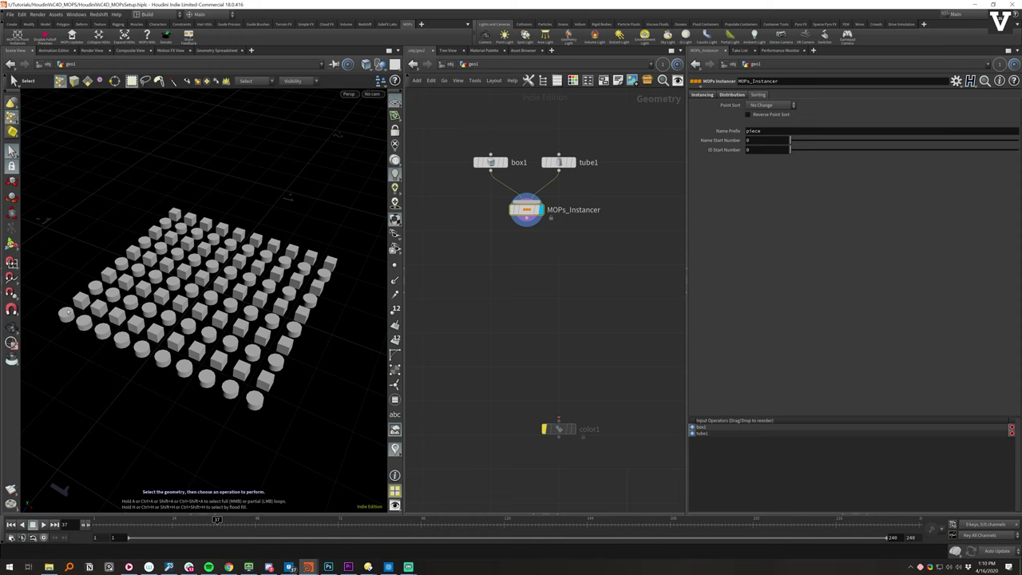
- Try Random, By X and By Z point sorting, then leave Point Sort at No Change
left_click(770, 105)
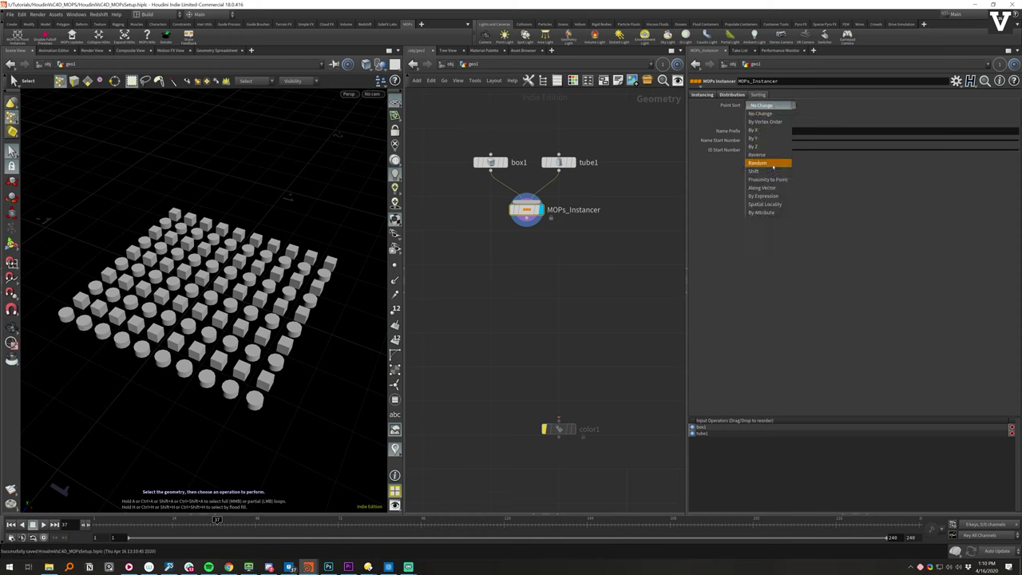
left_click(779, 159)
left_click(778, 105)
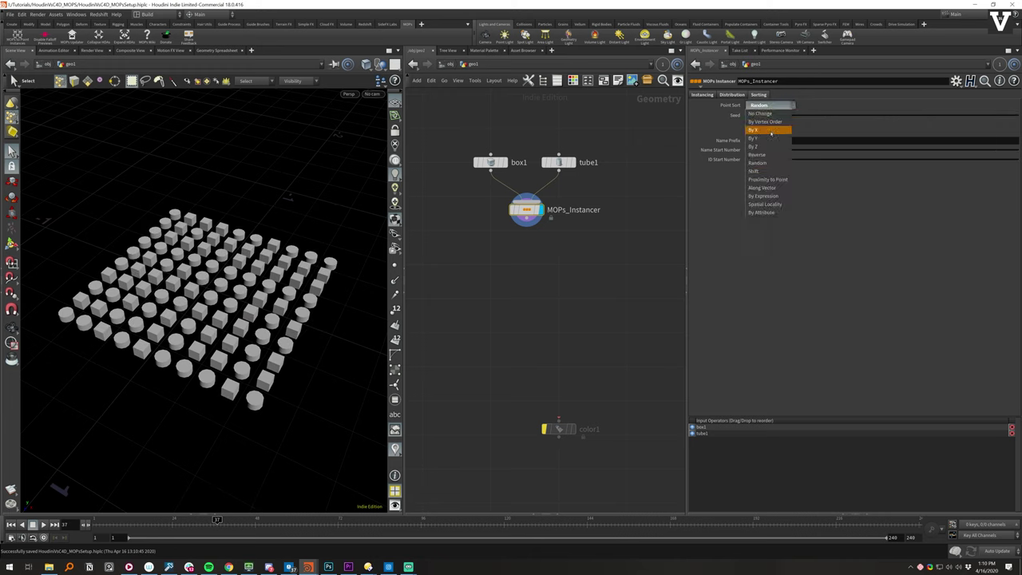
left_click(759, 129)
left_click(766, 105)
left_click(759, 129)
left_click(766, 105)
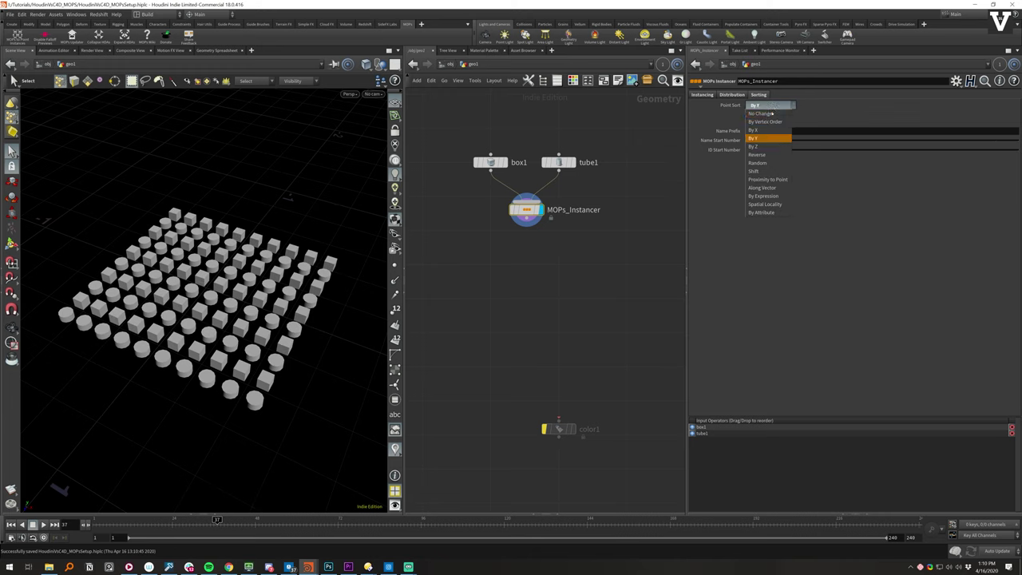
left_click(754, 146)
left_click(768, 106)
left_click(758, 105)
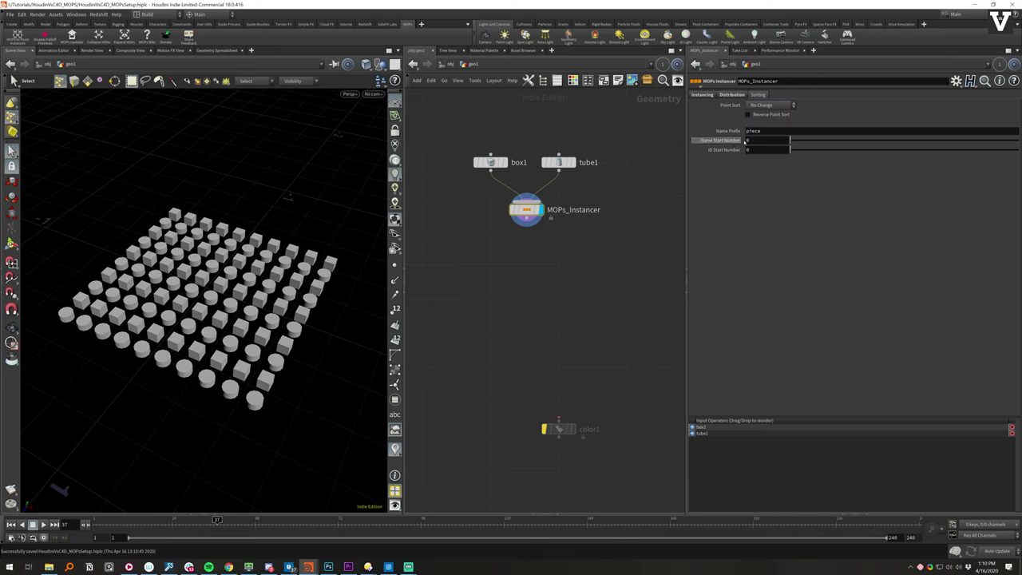
left_click(732, 95)
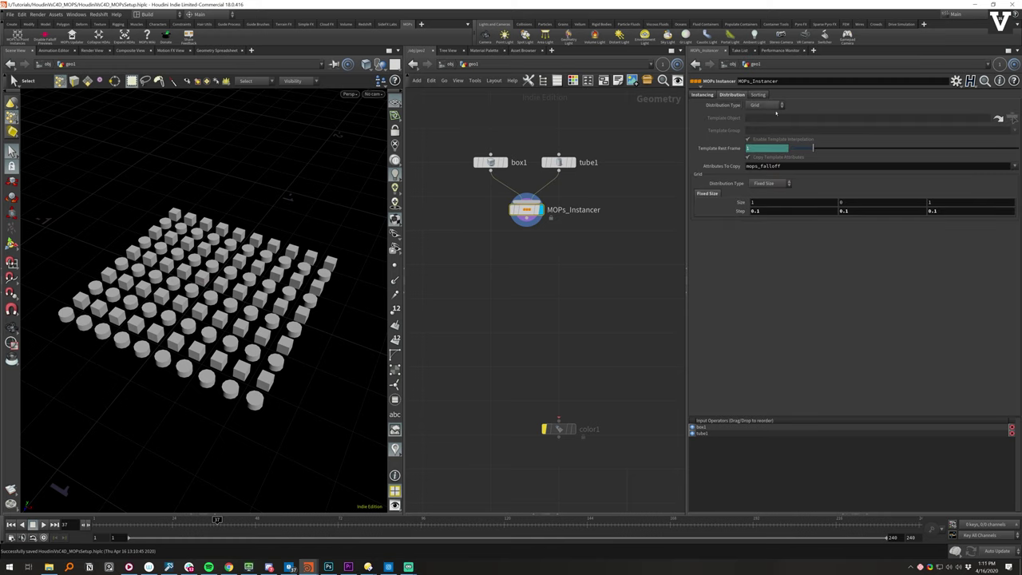
- Preview the Linear, Radial, Spherical and Honeycomb distribution layouts
left_click(777, 105)
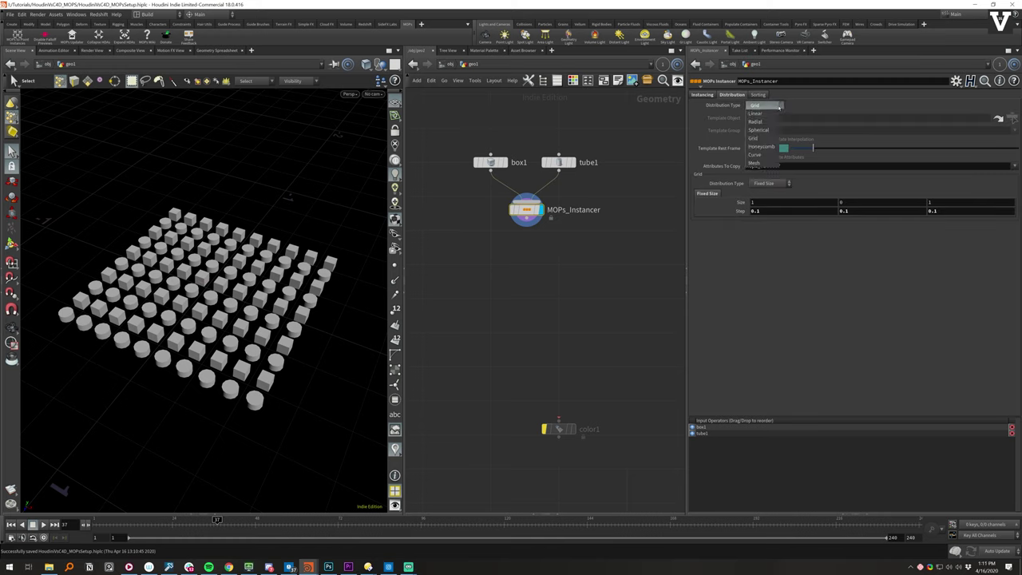
left_click(775, 114)
left_click(773, 105)
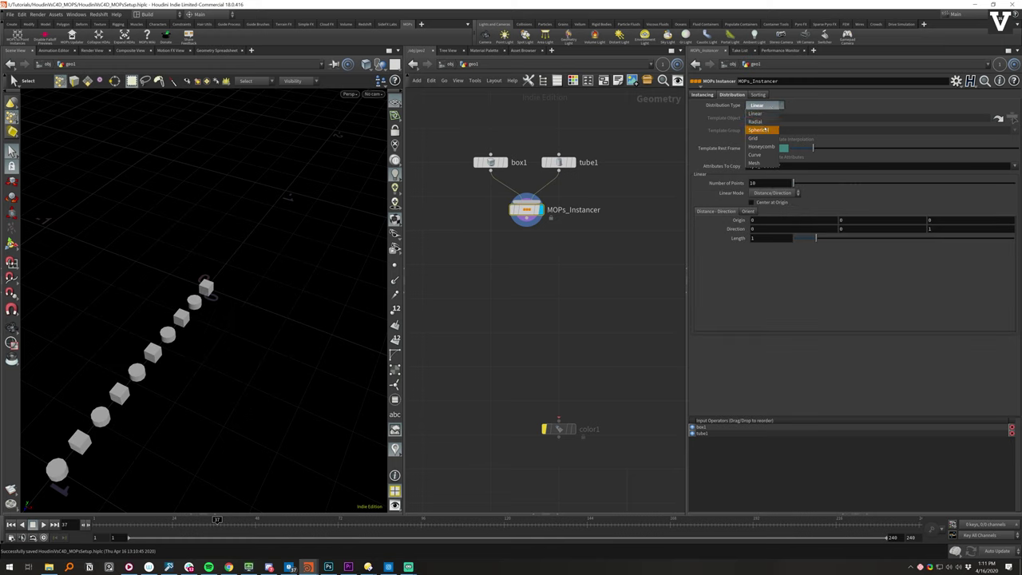
left_click(770, 118)
left_click(771, 106)
left_click(766, 133)
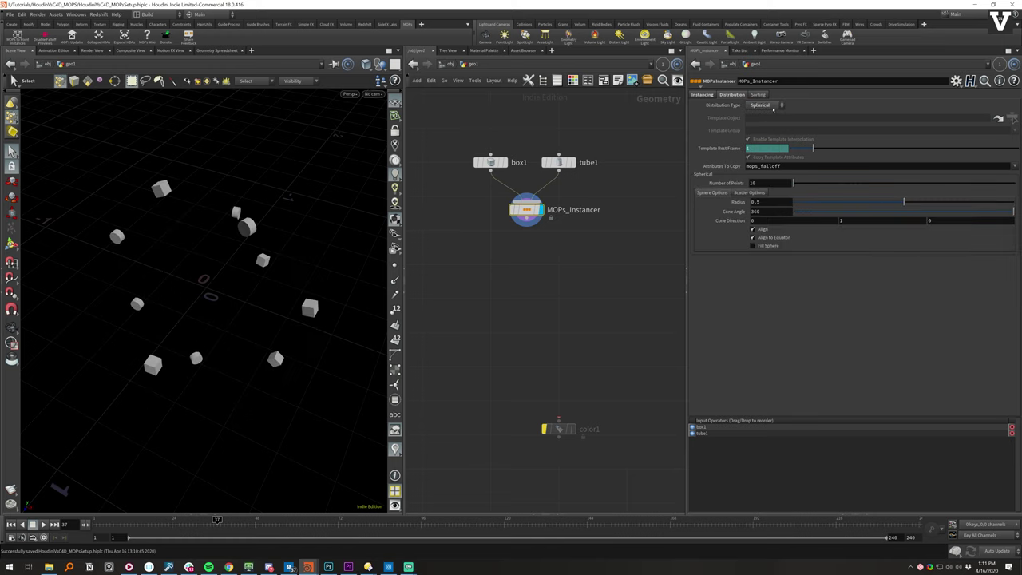
left_click(771, 106)
left_click(766, 133)
left_click(771, 107)
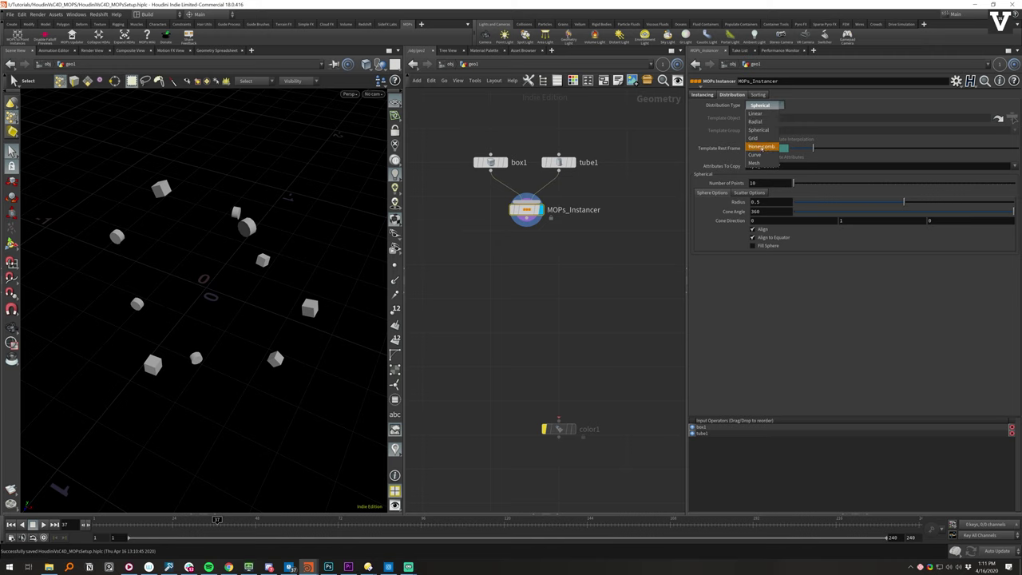
left_click(766, 147)
- Set the distribution back to Grid and return to the Instancing settings
left_click(772, 106)
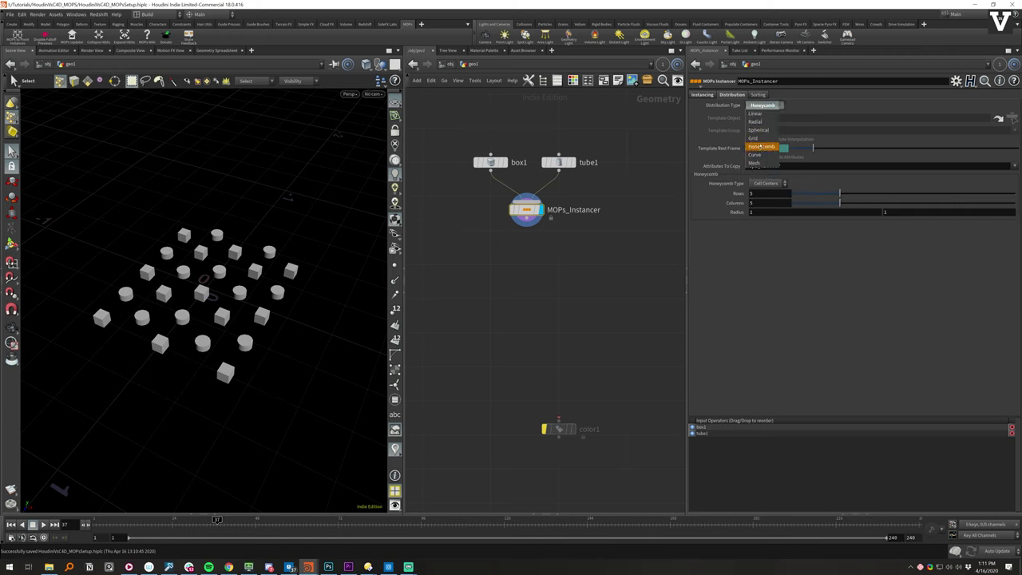
left_click(776, 138)
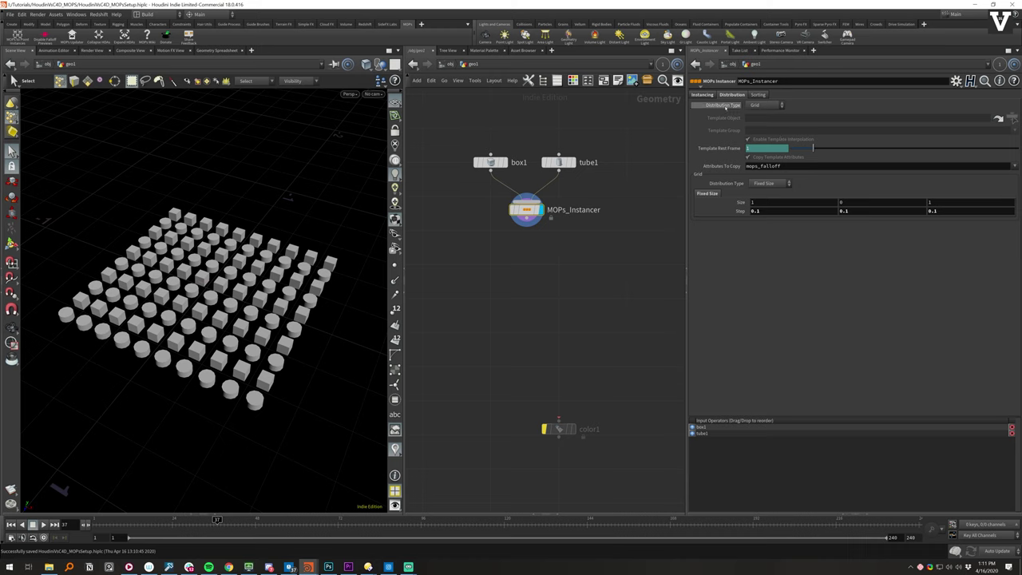
left_click(702, 95)
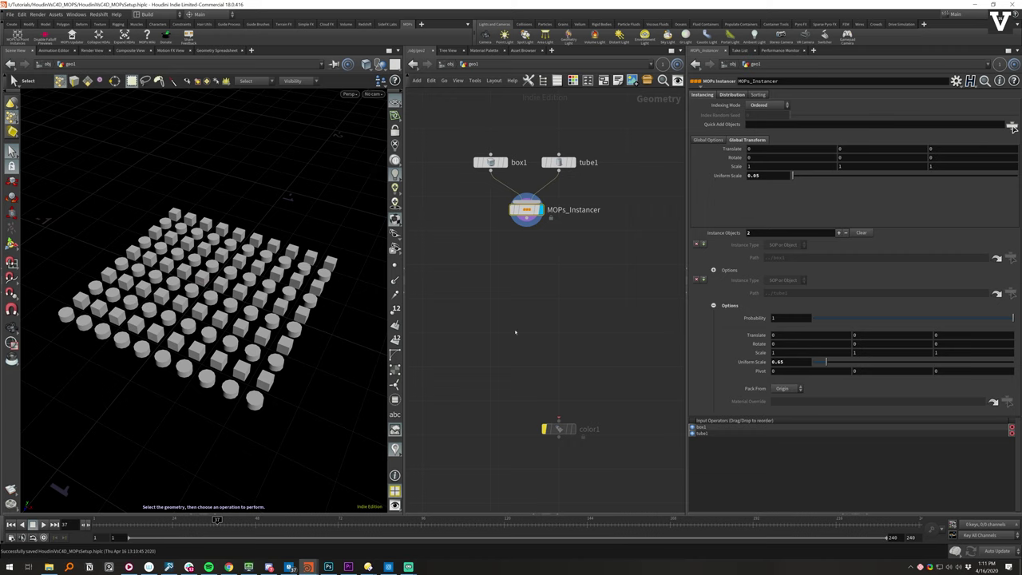
key("Tab")
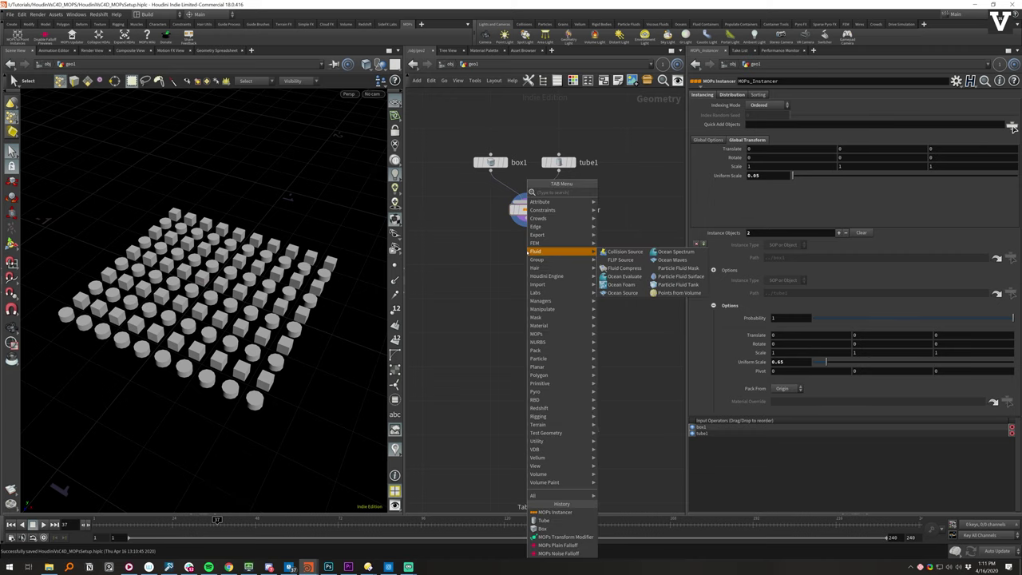
- Drop a MOPs Shape Falloff under MOPs_Instancer, display it, and pull the view back
type("shap")
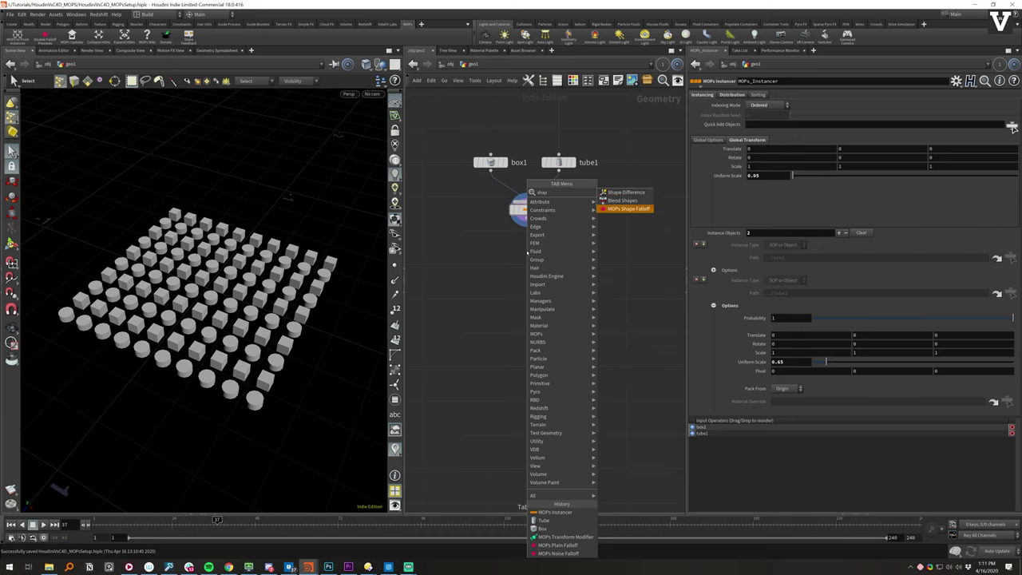
left_click(627, 208)
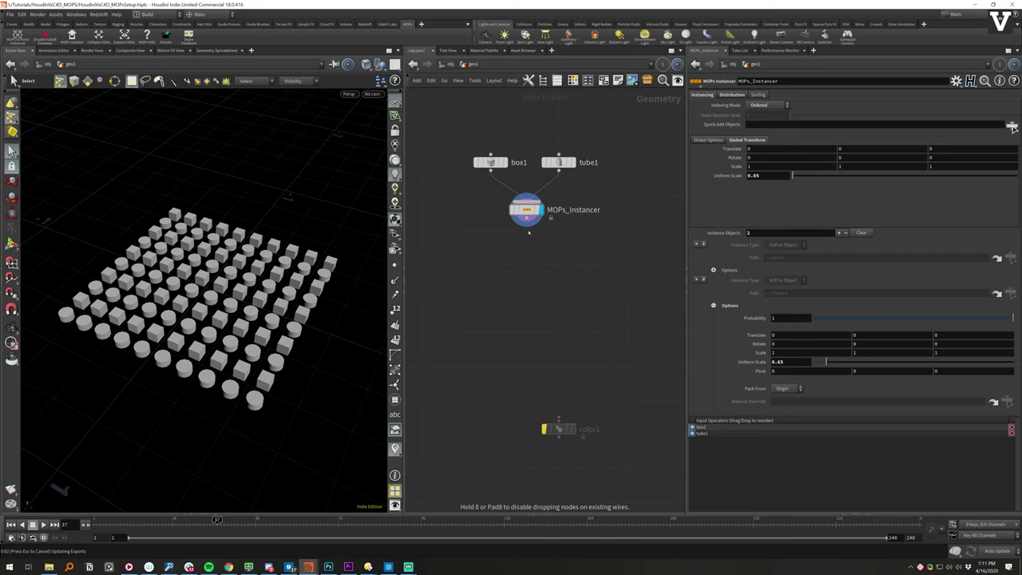
left_click(525, 230)
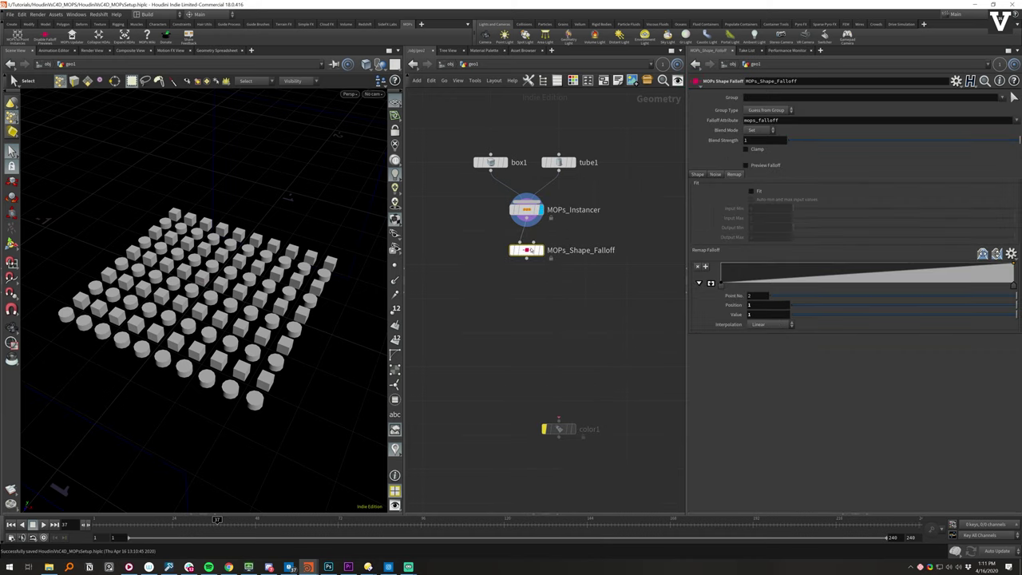
left_click(541, 250)
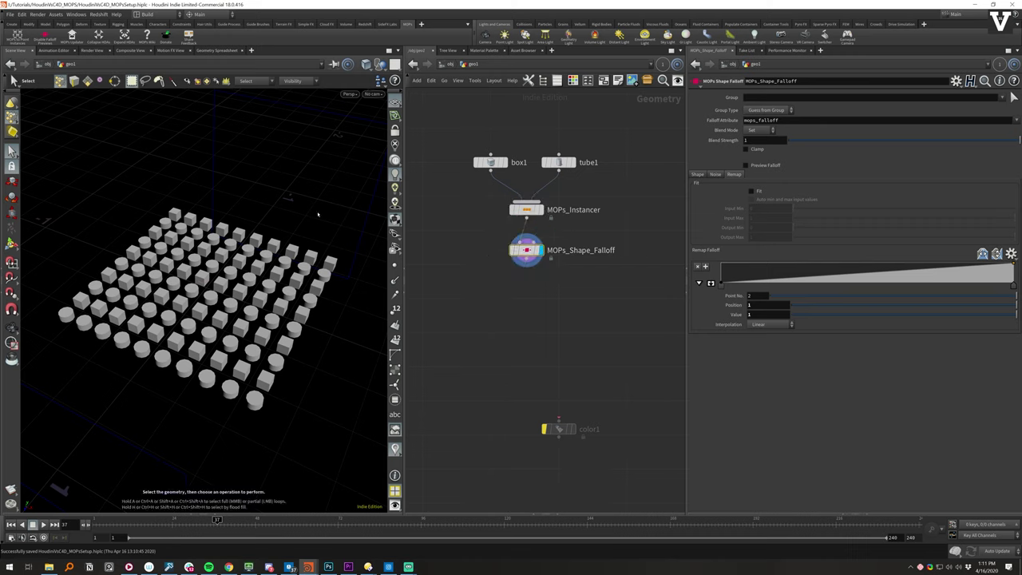
left_click_drag(248, 226, 288, 200, "alt")
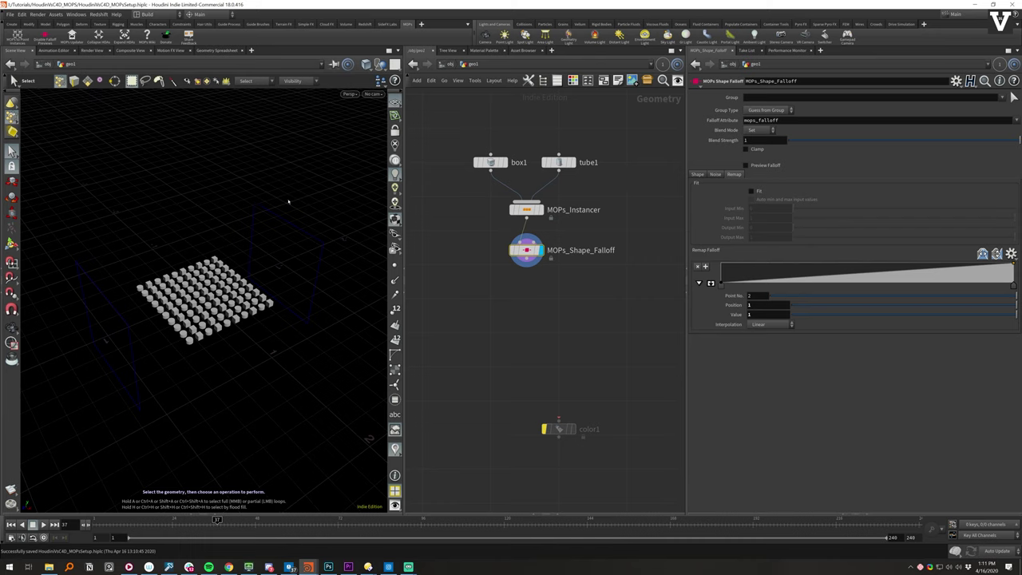
- Turn on Preview Falloff and change the Falloff Type to Spherical
left_click(697, 174)
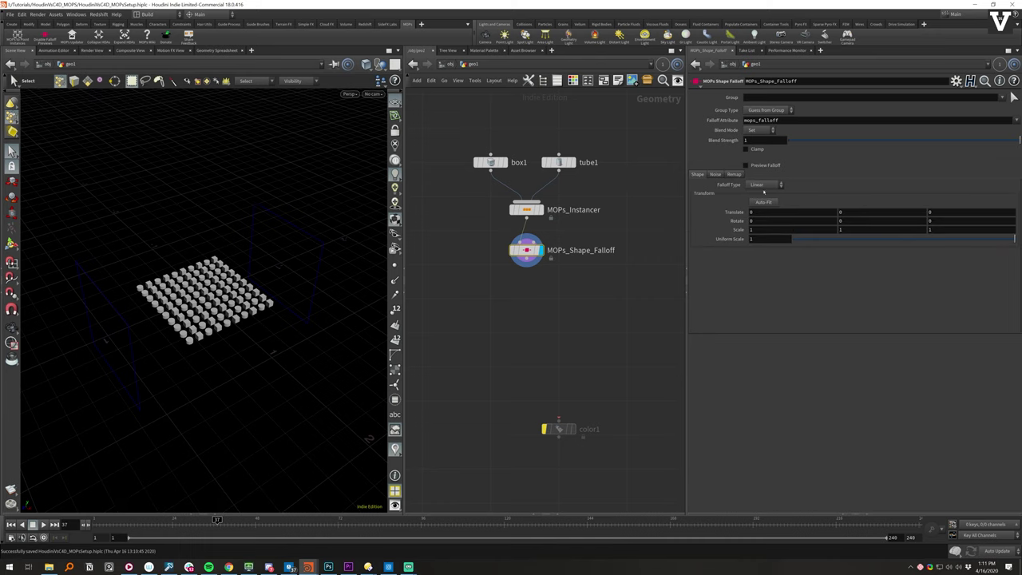
left_click(768, 165)
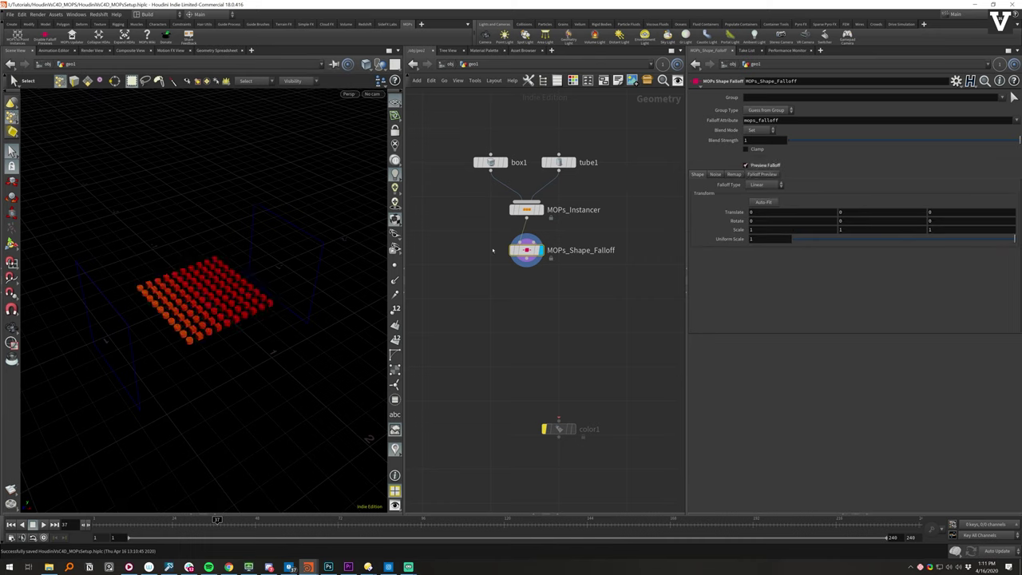
key("Return")
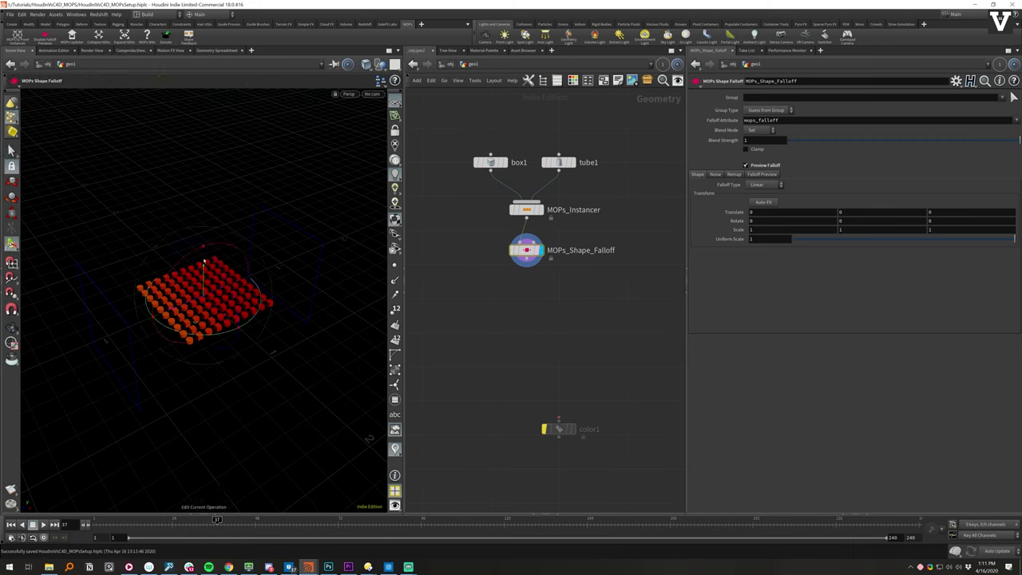
left_click_drag(174, 307, 332, 213)
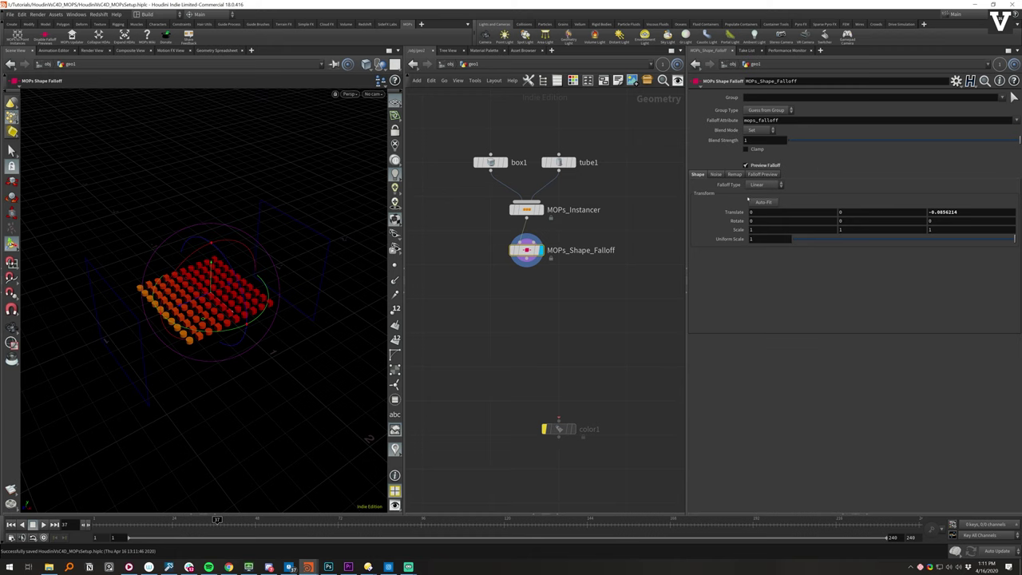
left_click(765, 185)
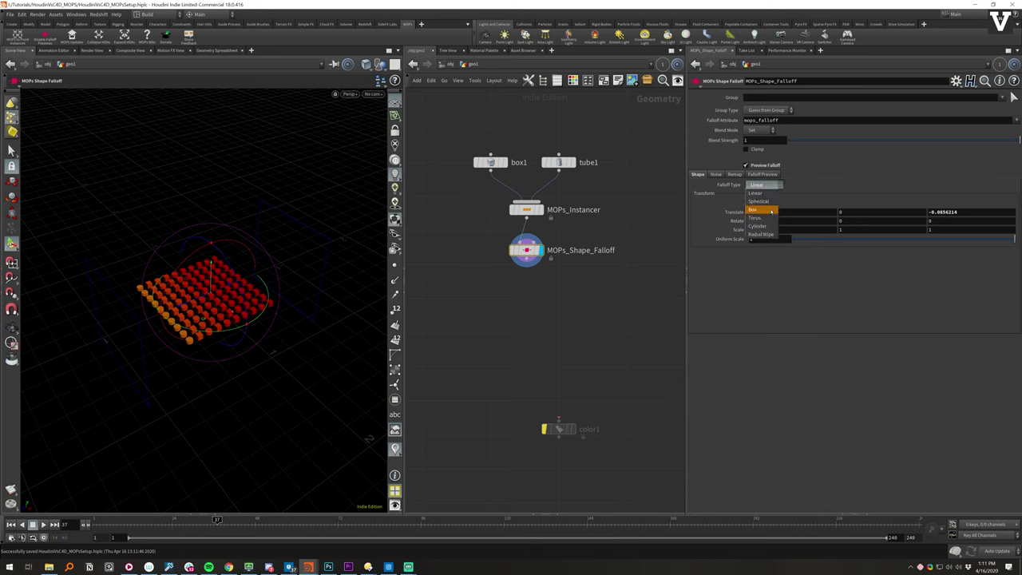
left_click(764, 200)
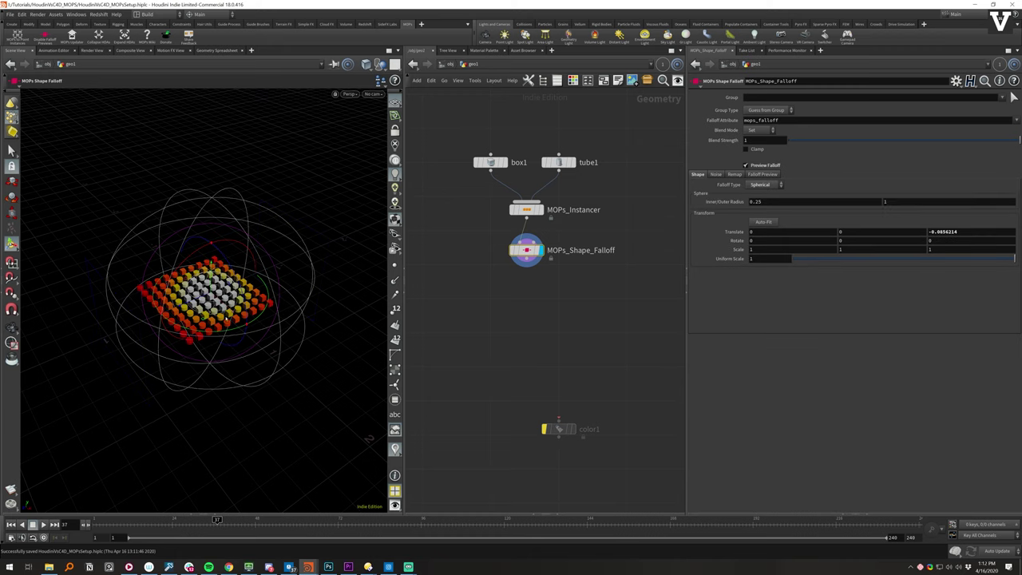
- Shrink the falloff sphere to a Uniform Scale of about 0.339
left_click_drag(236, 319, 225, 297)
key("Escape")
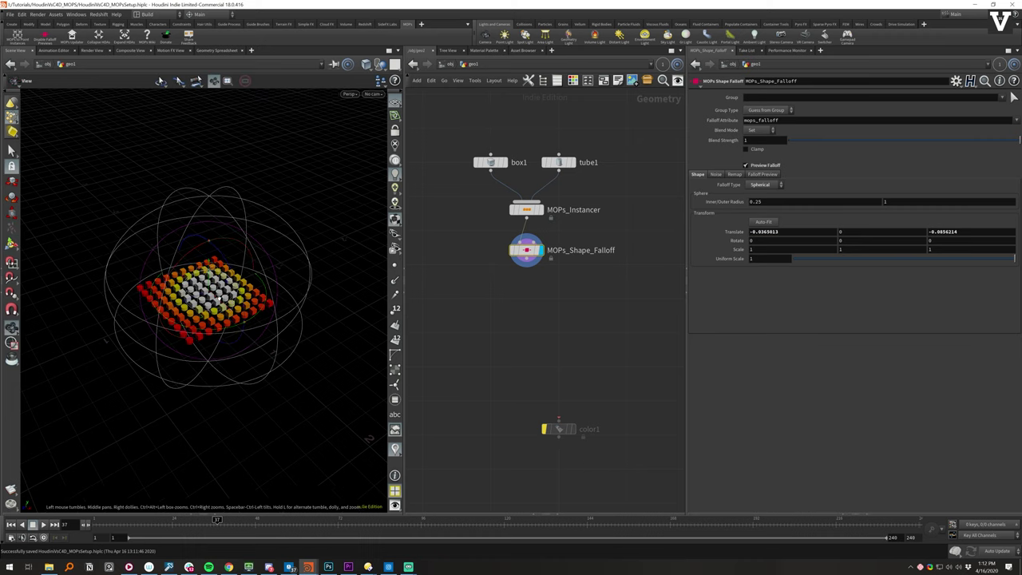
scroll(293, 275, "up", 3)
key("Return")
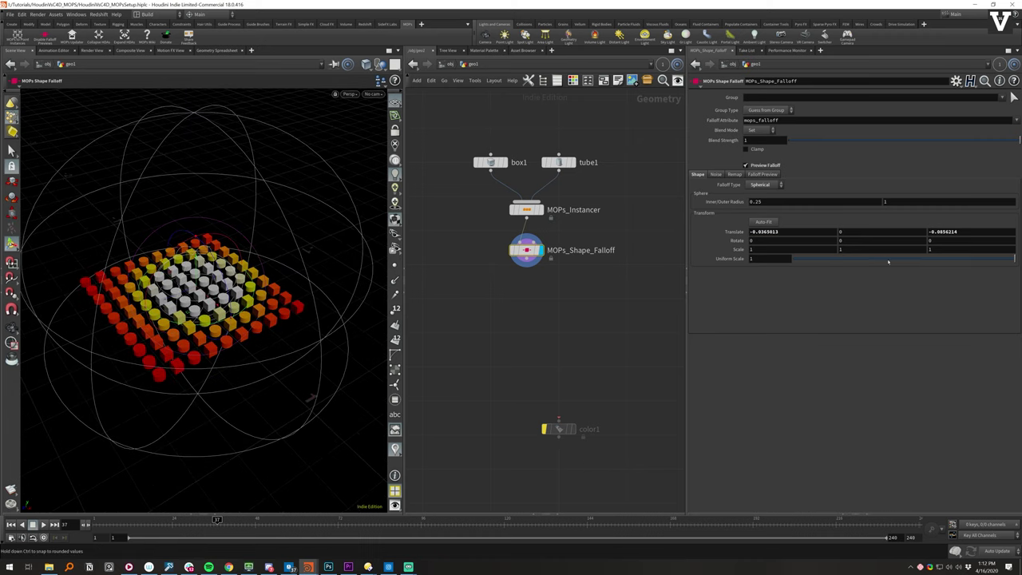
mouse_move(873, 258)
left_mouse_down()
mouse_move(843, 258)
mouse_move(868, 259)
left_mouse_up()
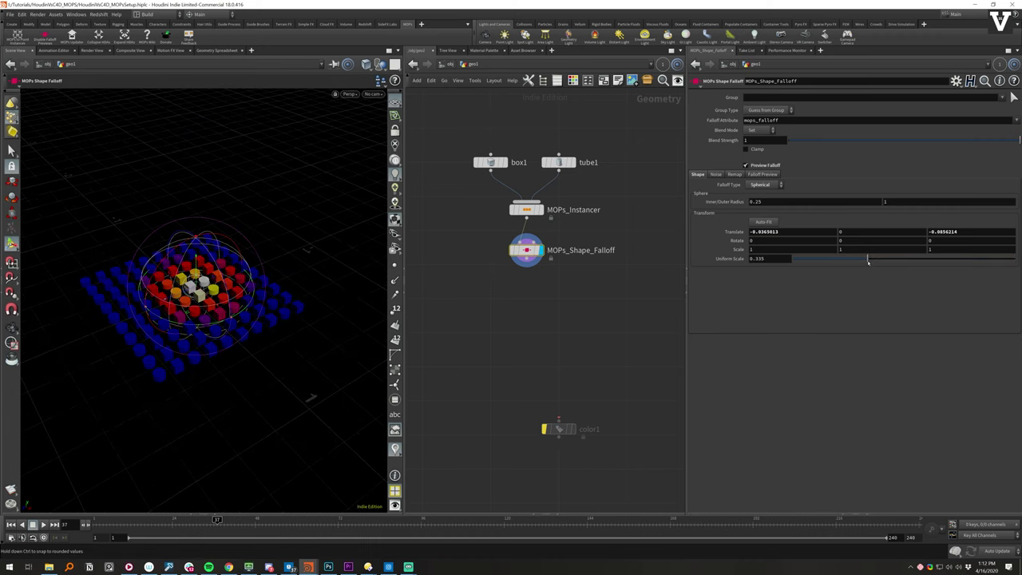
key("Escape")
left_click_drag(155, 260, 84, 343)
left_click_drag(182, 309, 182, 263)
key("Return")
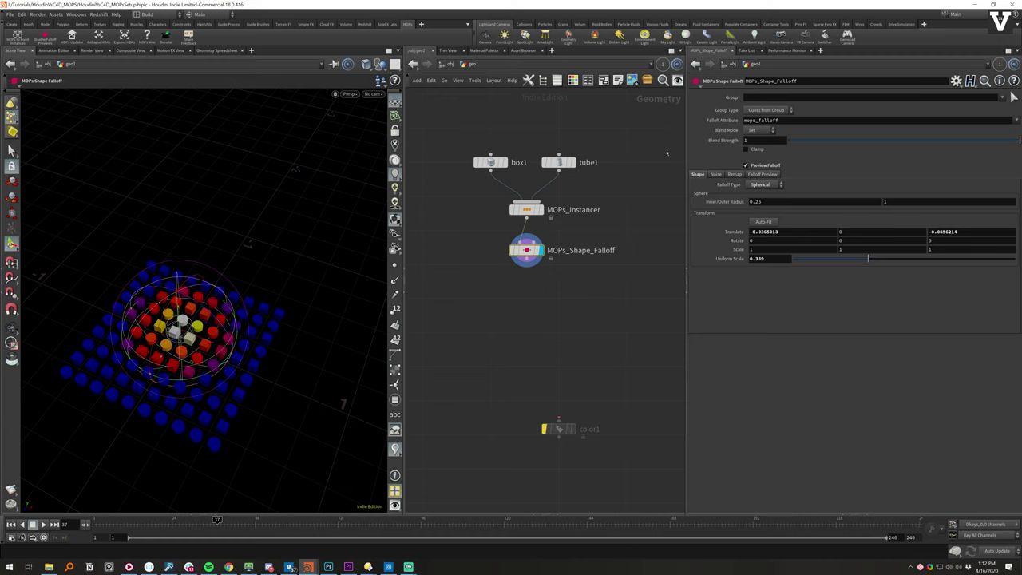
- Enable Fit on the Remap tab, keeping Input Min 0 and Output Max 1
left_click(735, 175)
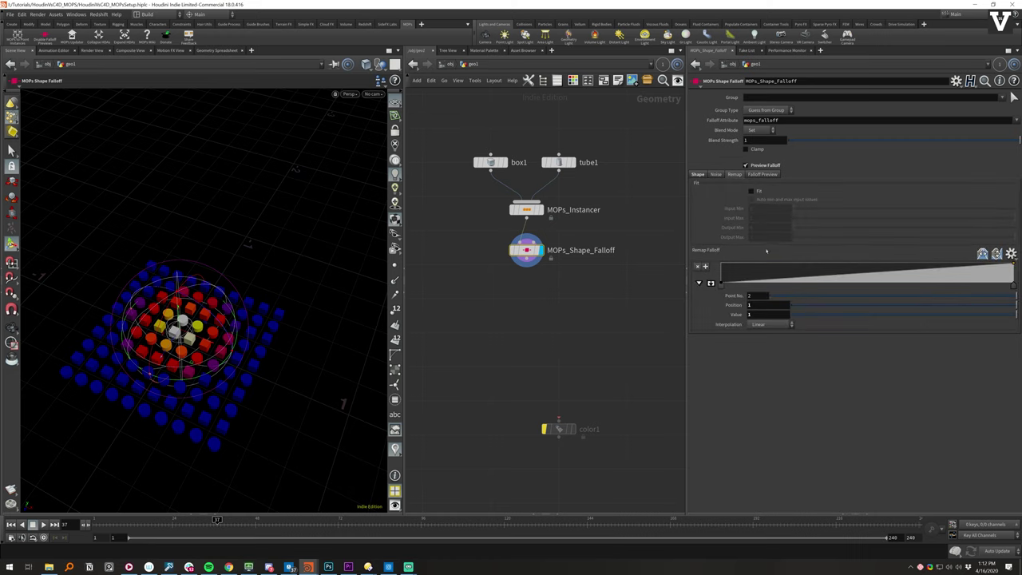
left_click(751, 191)
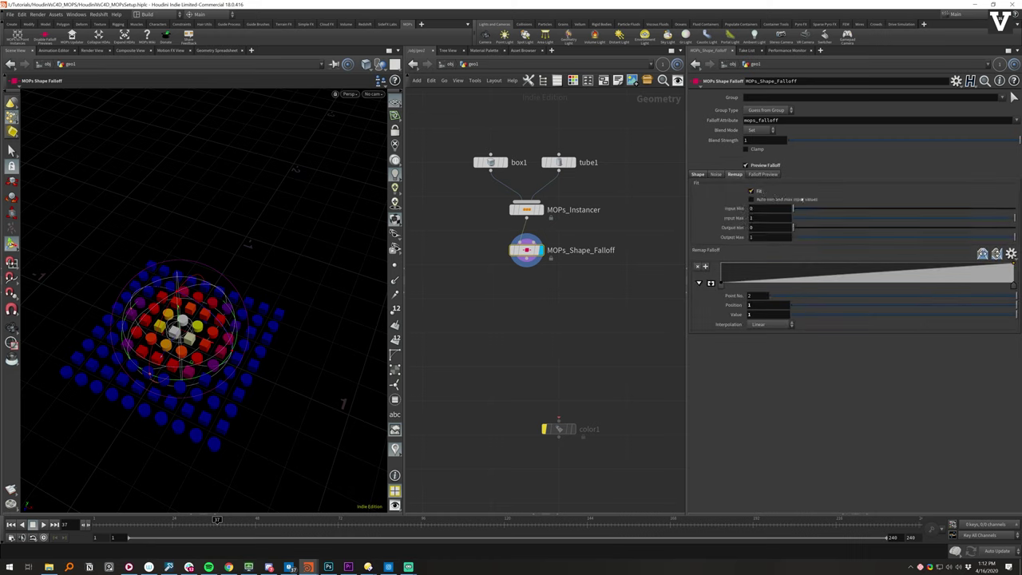
mouse_move(798, 209)
left_mouse_down()
mouse_move(919, 208)
mouse_move(793, 209)
left_mouse_up()
left_click(1005, 237)
mouse_move(1005, 237)
left_mouse_down()
mouse_move(844, 237)
mouse_move(1012, 238)
left_mouse_up()
- Set both ramp ends to Catmull-Rom and add points to form a wavy remap curve
left_click(721, 284)
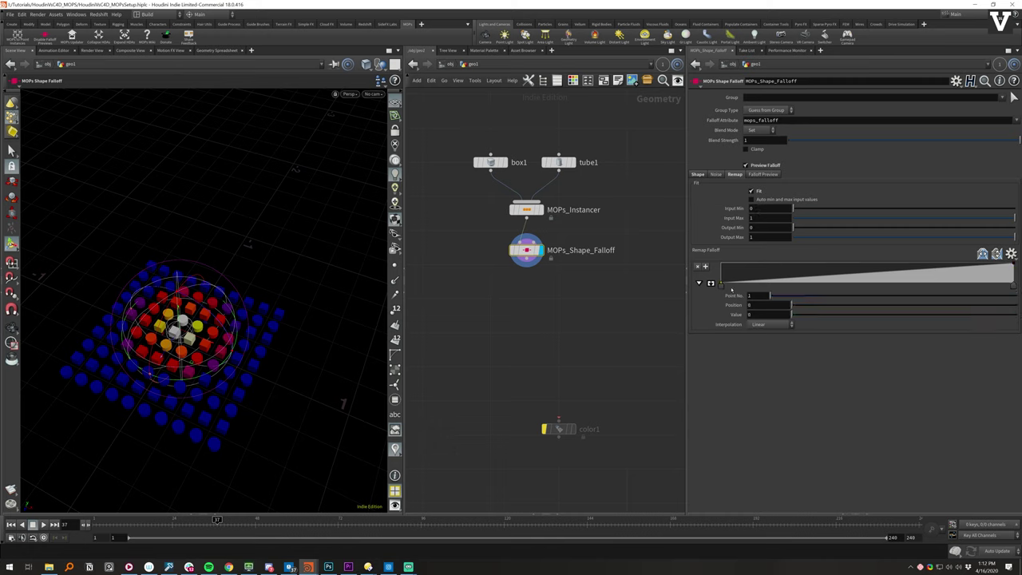
left_click(769, 325)
left_click(760, 349)
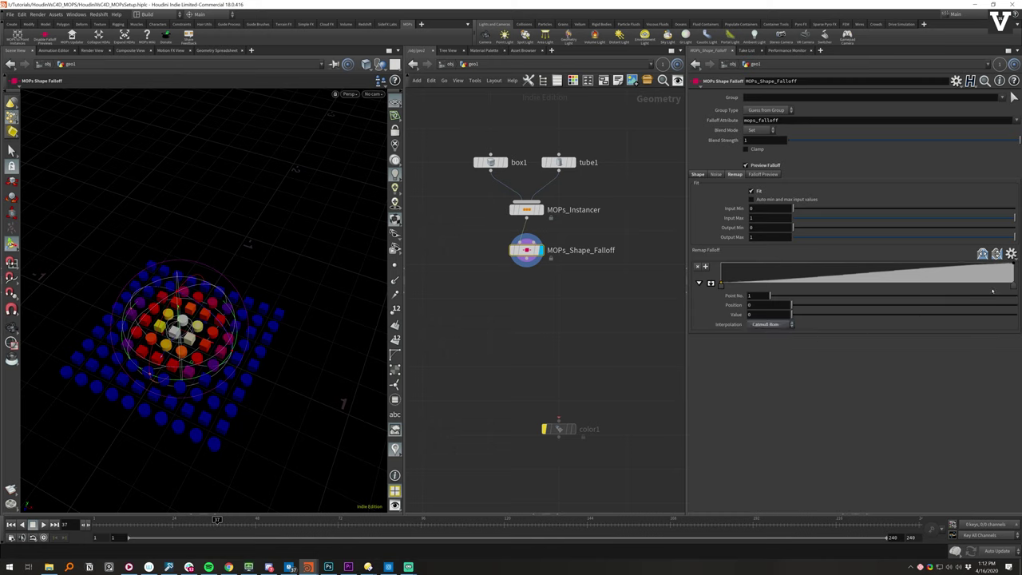
left_click(1013, 284)
left_click(769, 324)
left_click(766, 349)
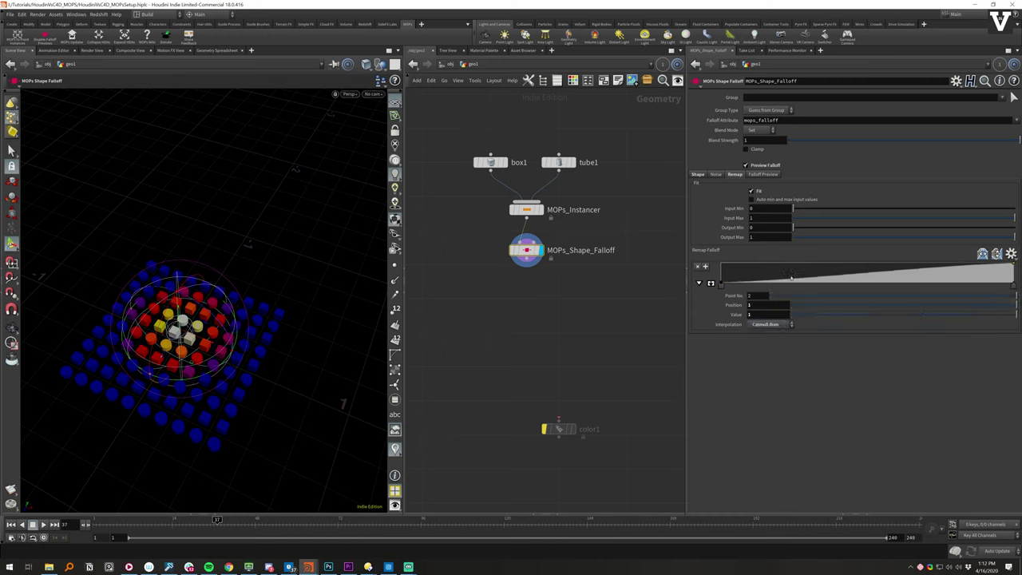
left_click_drag(776, 283, 823, 280)
left_click_drag(893, 279, 961, 275)
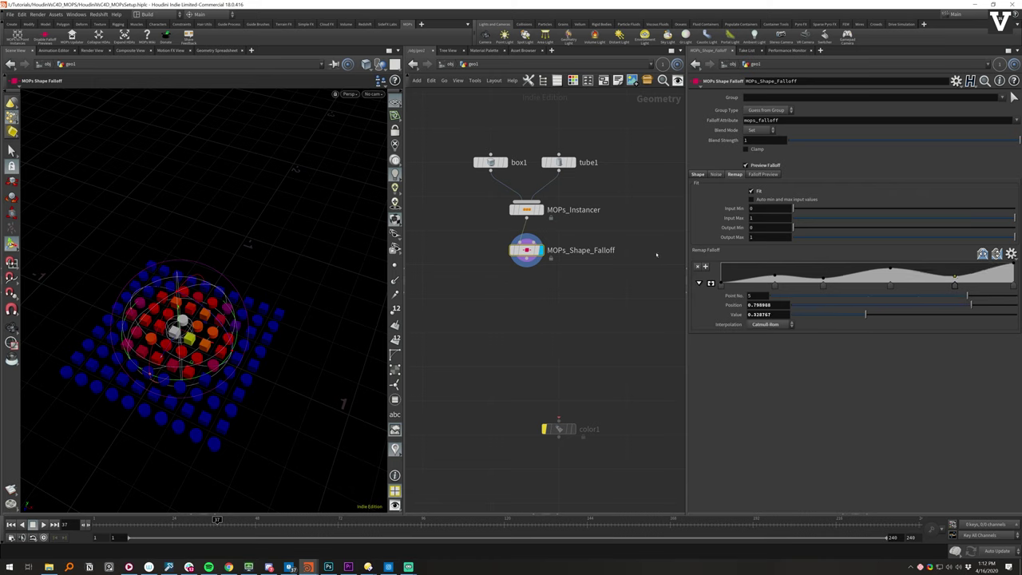
- Save the scene and orbit to a lower view of the grid
key("ctrl+s")
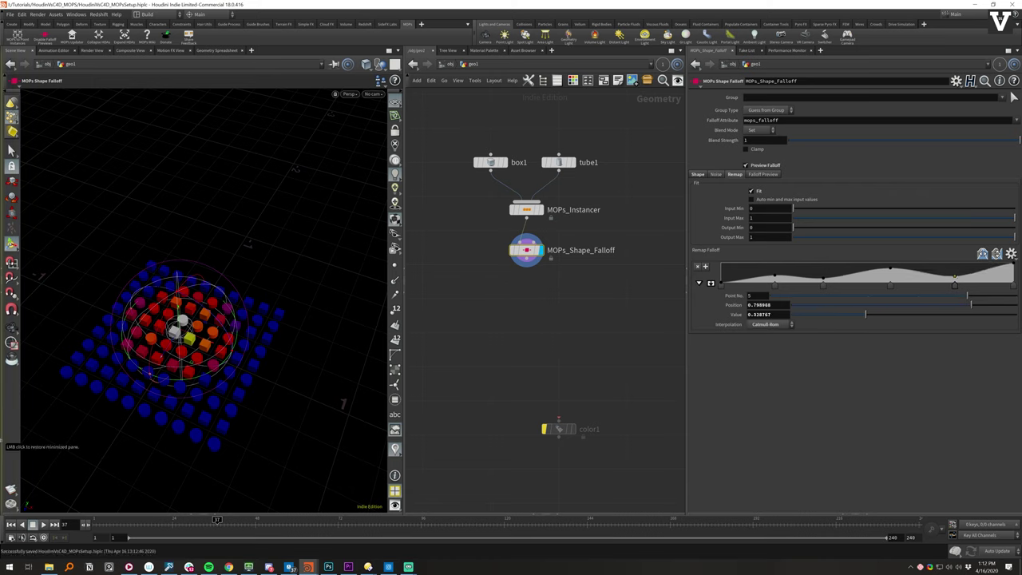
left_click_drag(209, 333, 202, 320, "alt")
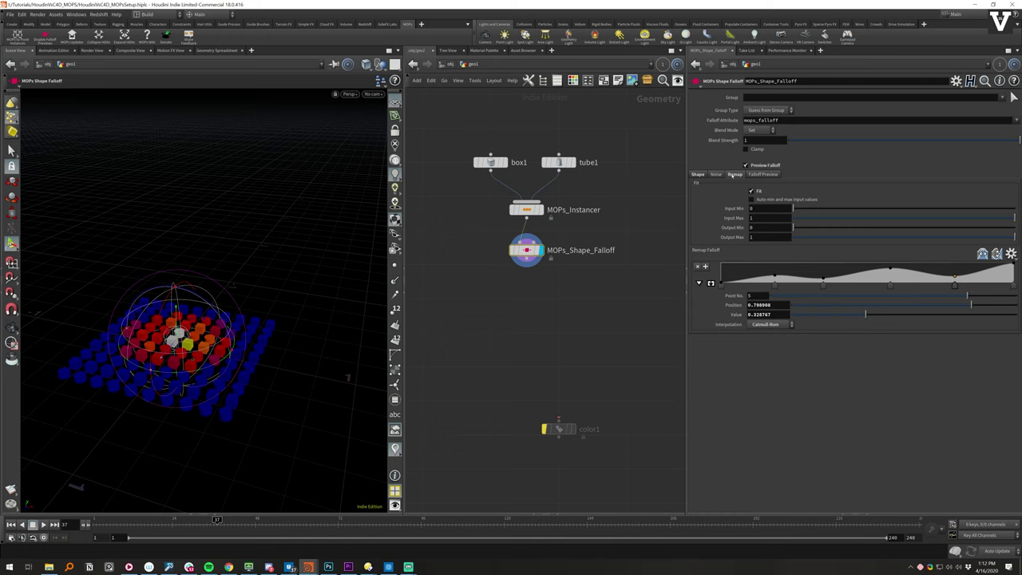
left_click(721, 175)
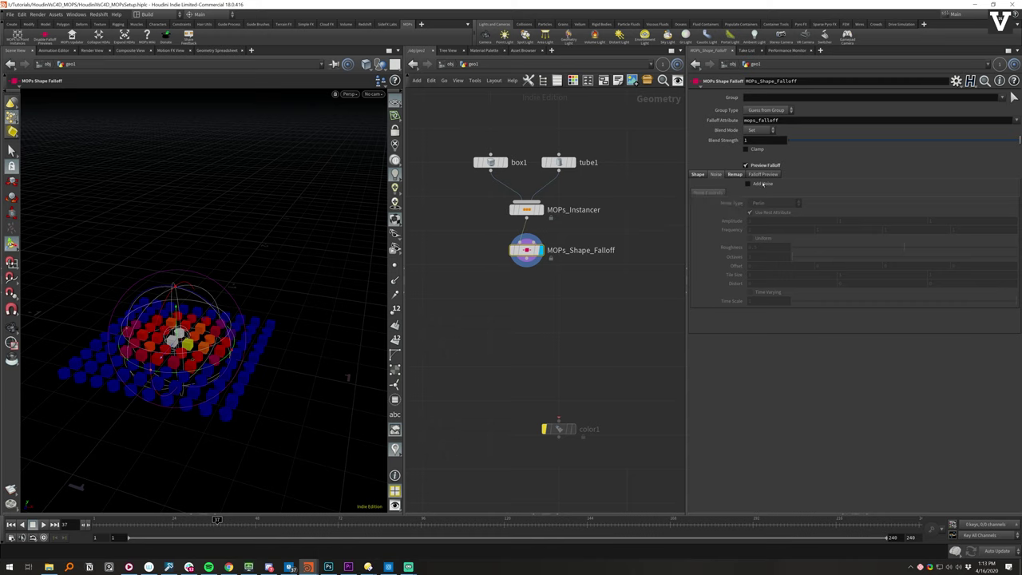
- Set the falloff noise to amplitude 0.5 and roughness about 0.461, then switch the noise back off
left_click(734, 174)
left_click(715, 174)
left_click(763, 184)
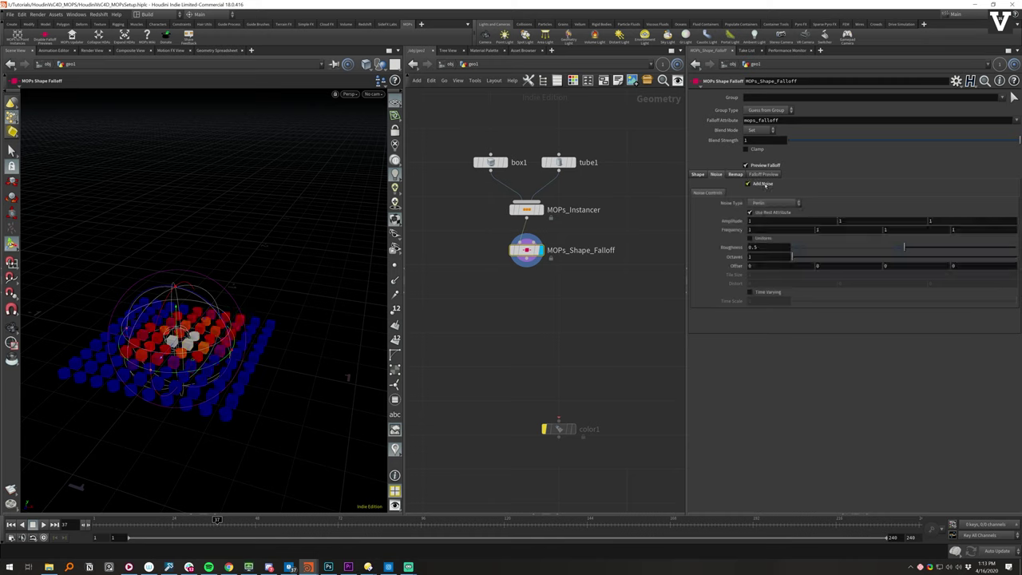
left_click(763, 183)
left_click(766, 184)
mouse_move(731, 221)
middle_mouse_down()
mouse_move(702, 221)
mouse_move(728, 221)
middle_mouse_up()
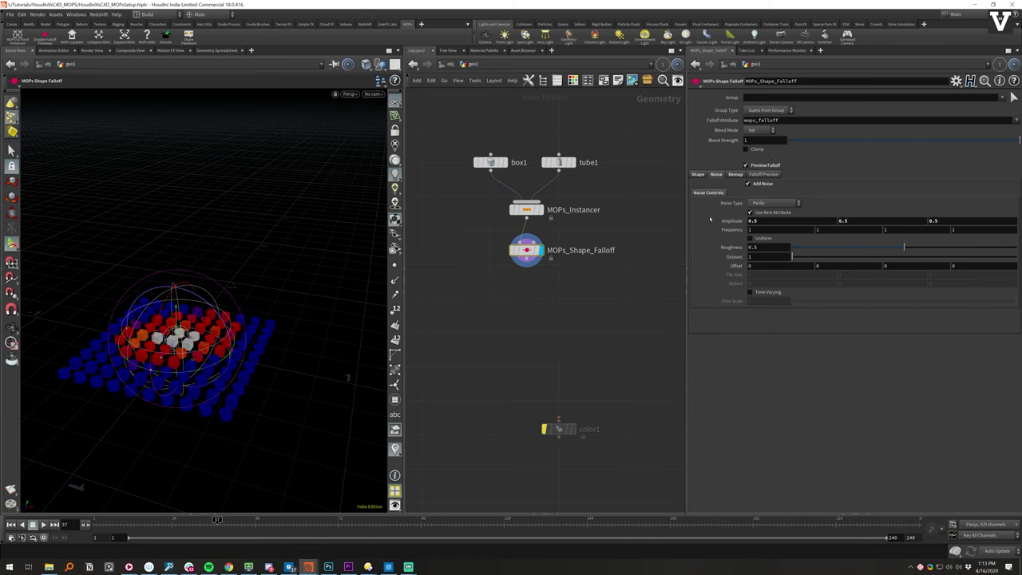
mouse_move(877, 250)
left_mouse_down()
mouse_move(840, 248)
mouse_move(982, 249)
mouse_move(894, 249)
left_mouse_up()
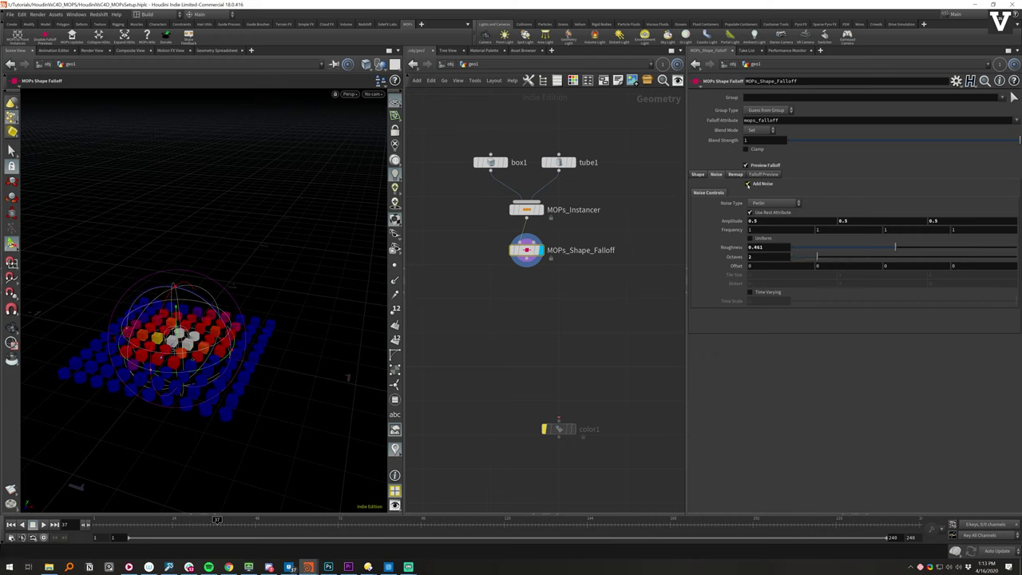
left_click(753, 184)
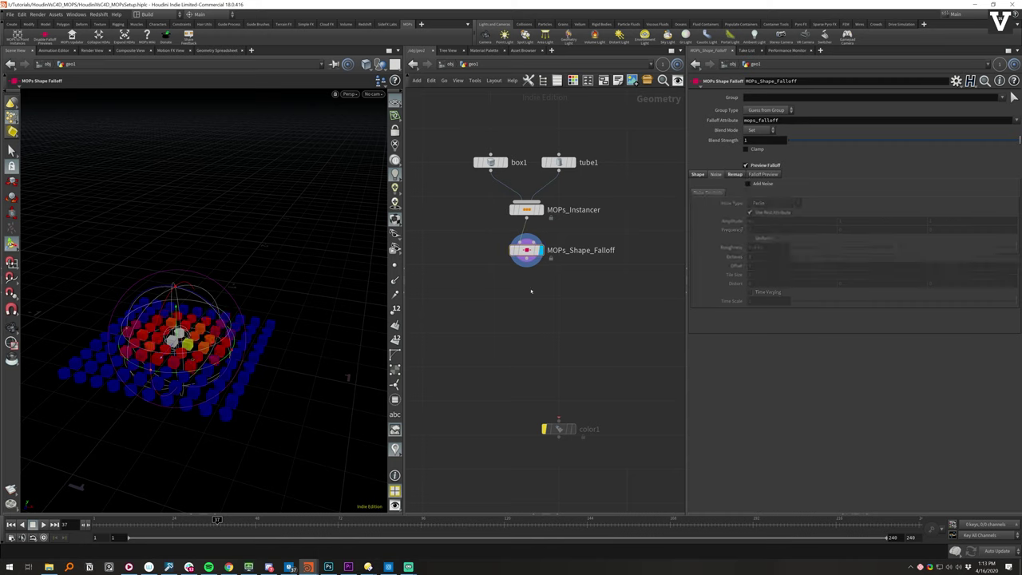
key("Tab")
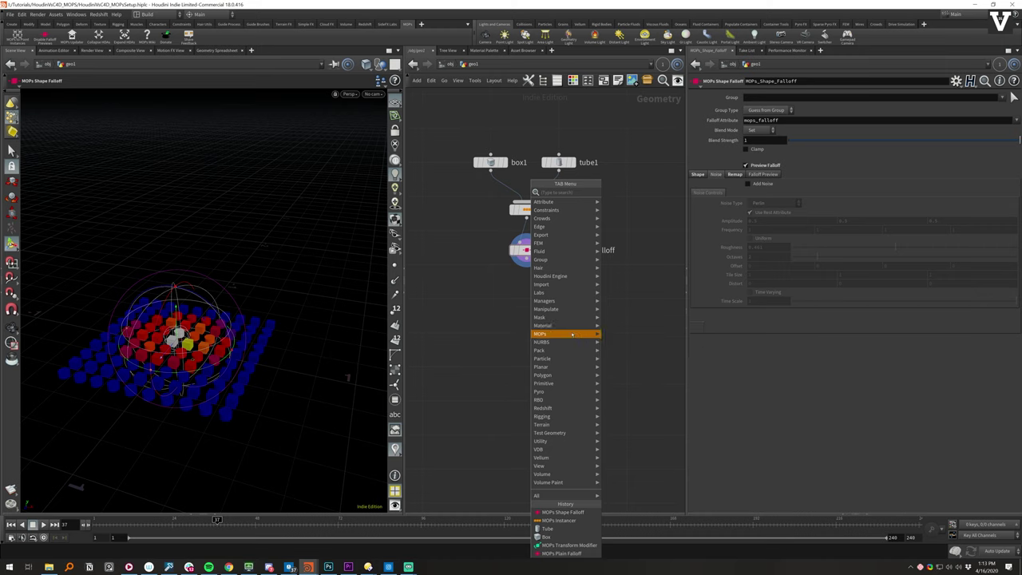
- Pick MOPs Transform Modifier from the MOPs > Modifiers node menu
mouse_move(572, 336)
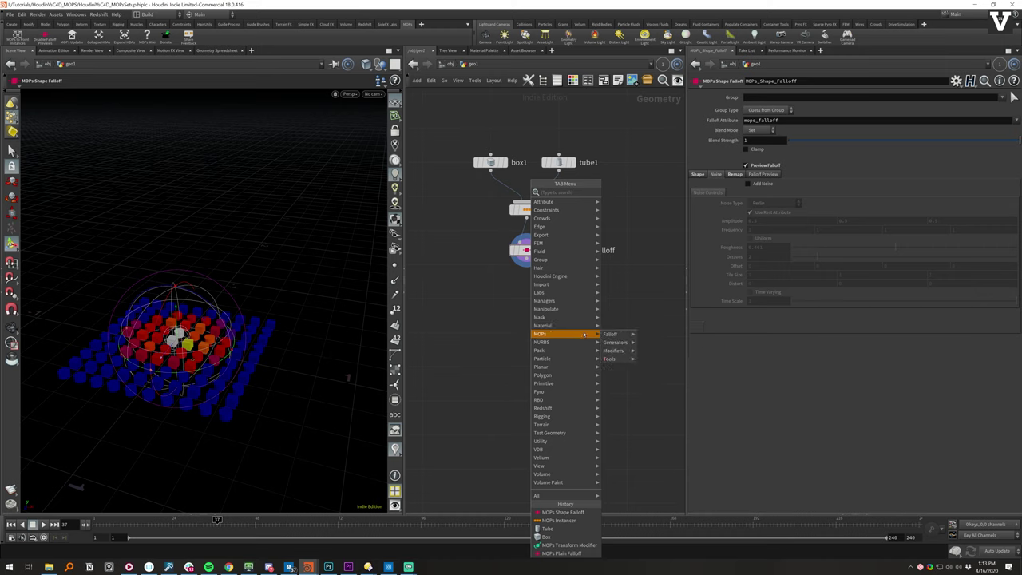
mouse_move(622, 335)
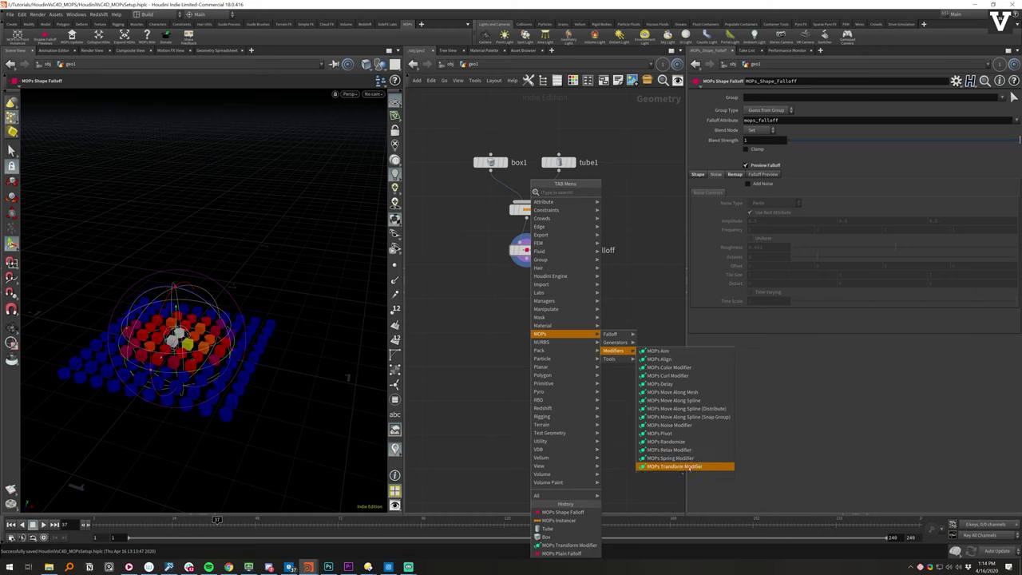
left_click(694, 469)
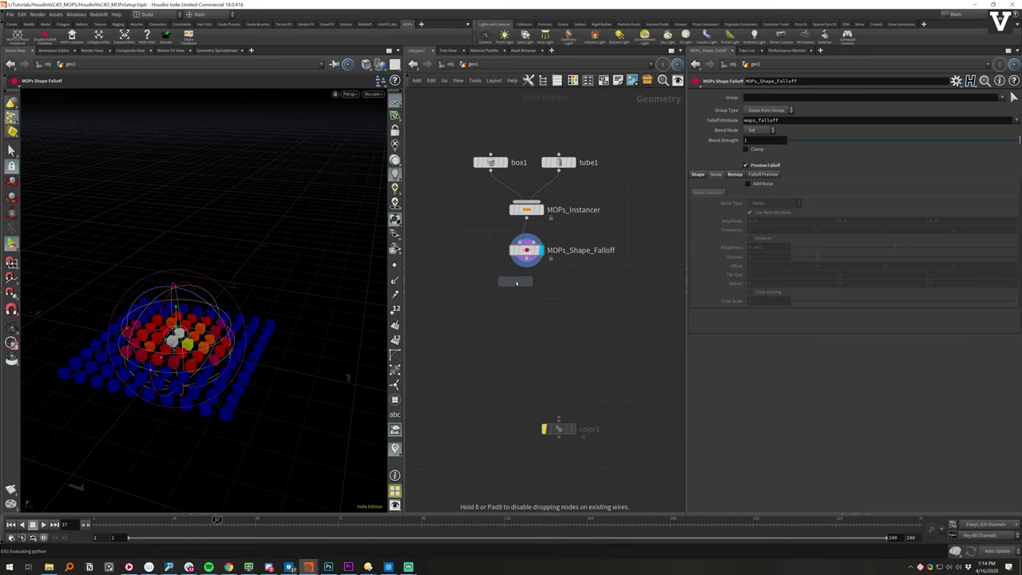
- Place the transform modifier under MOPs_Shape_Falloff and wire the falloff into it
left_click(524, 298)
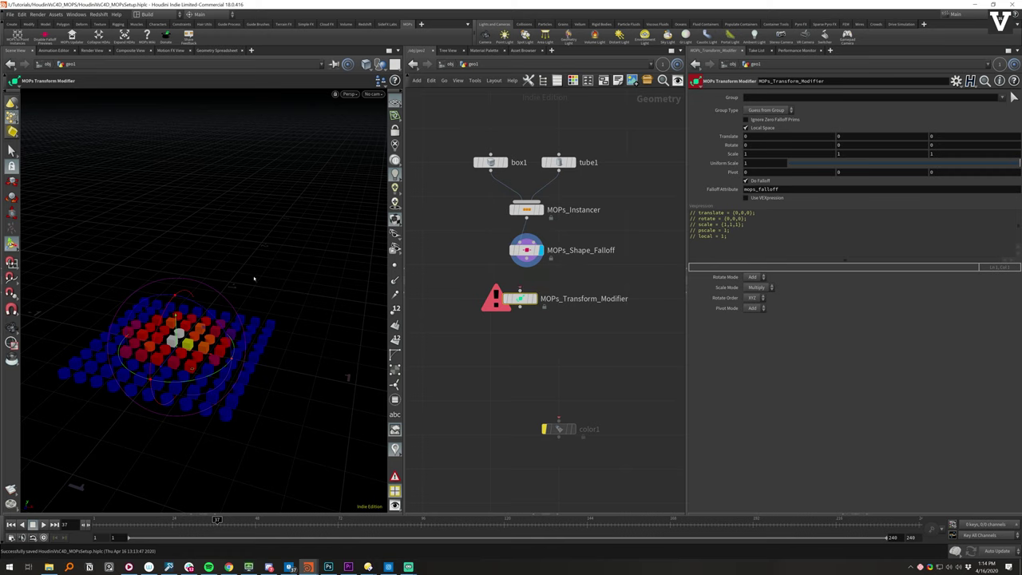
left_click_drag(519, 299, 526, 299)
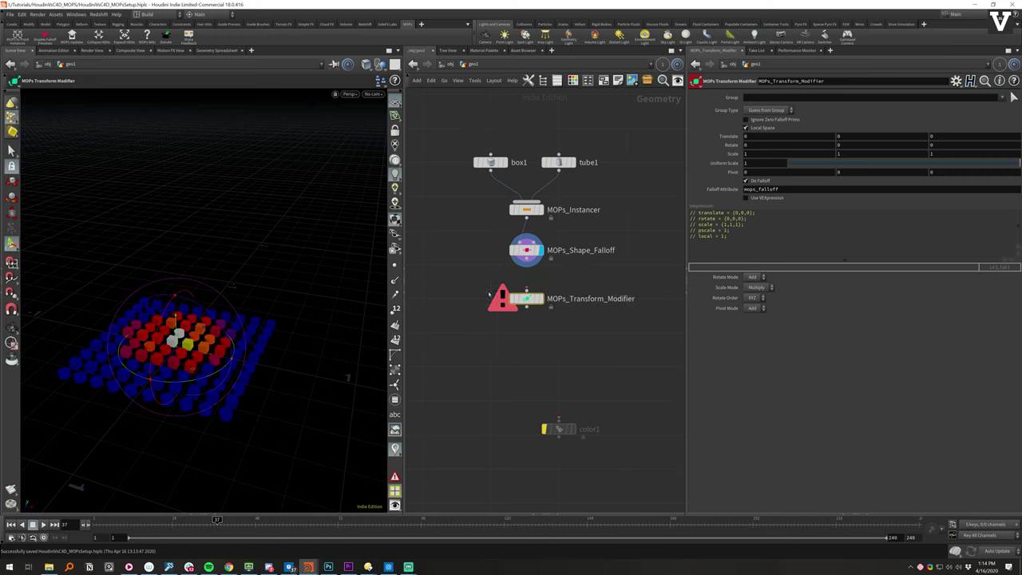
mouse_move(543, 232)
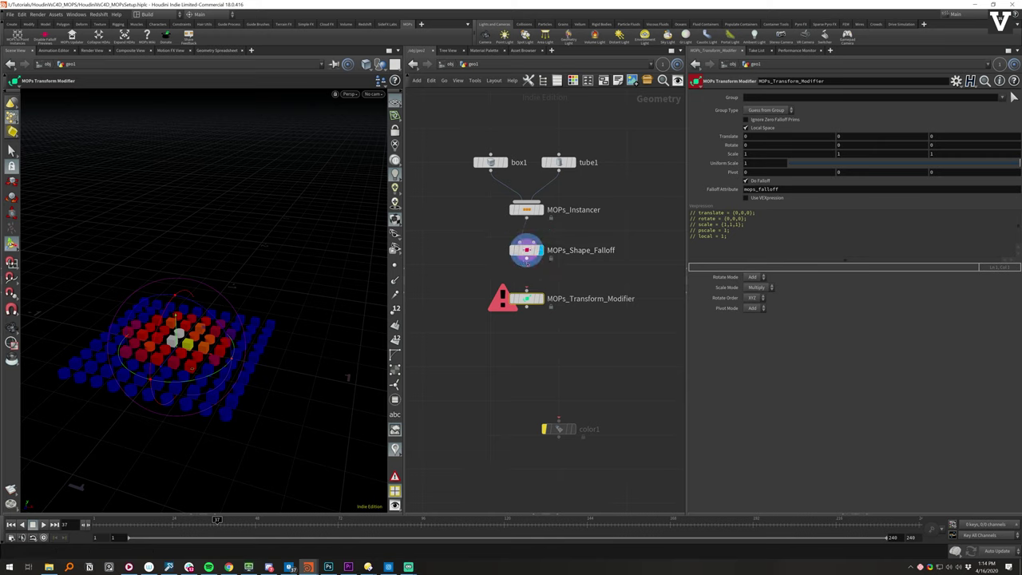
left_click_drag(526, 260, 527, 289)
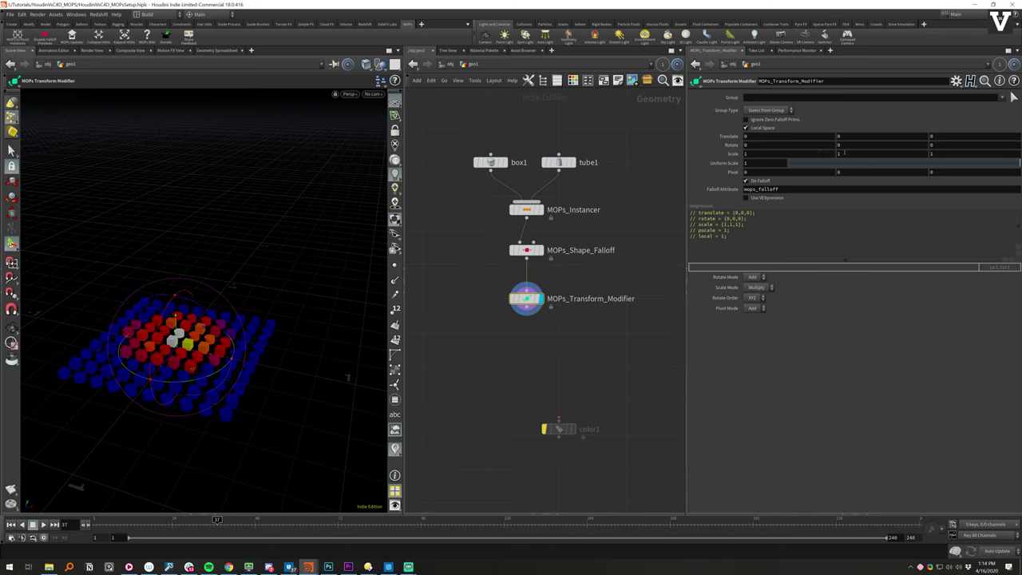
- Set the modifier's Scale Y to 10 to stretch the falloff-centre instances into tall columns
left_click(865, 153)
type("10")
key("Return")
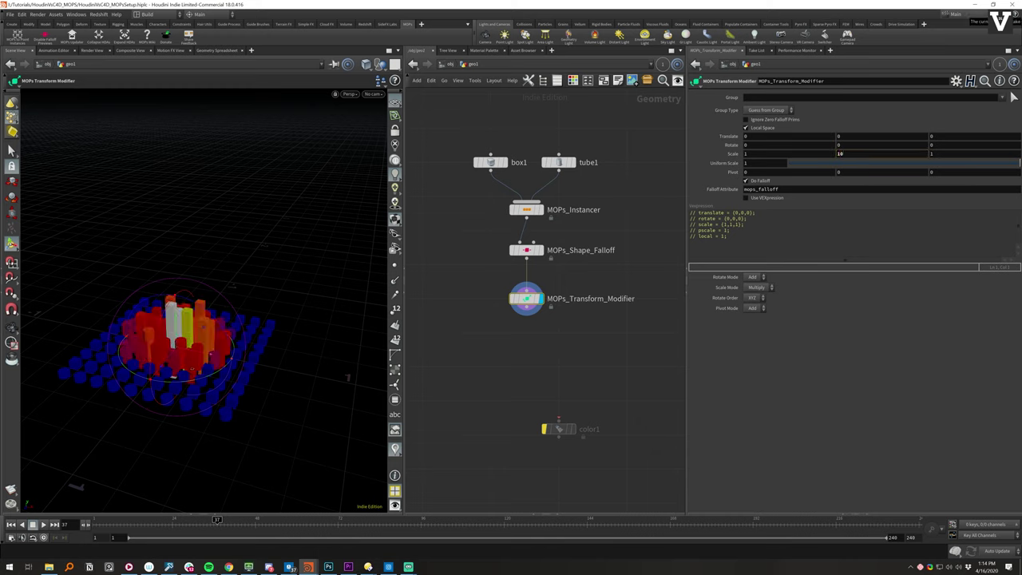
left_click_drag(347, 377, 204, 317, "alt")
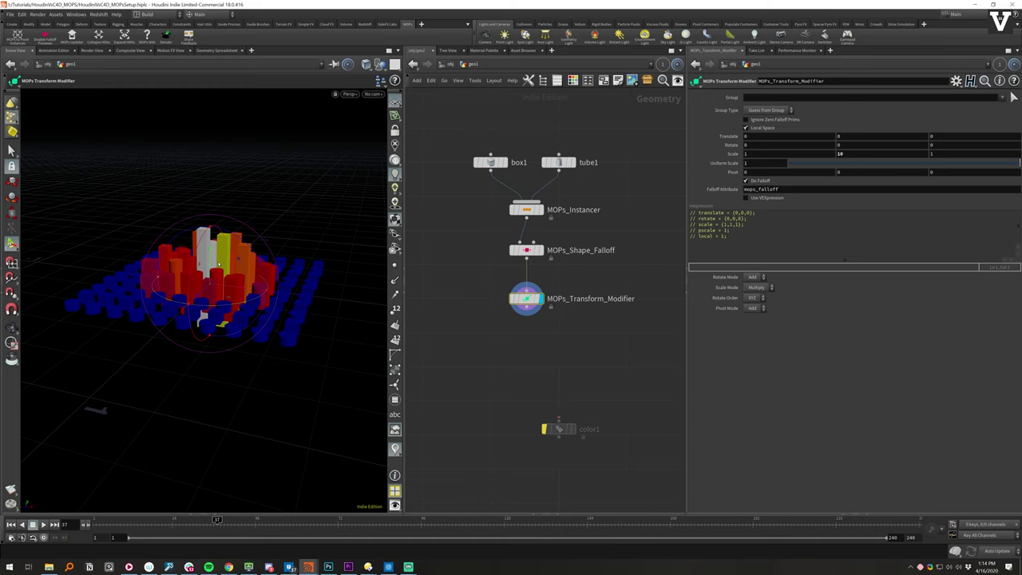
- Save the scene and set the transform modifier's Pivot Y to -0.5
left_click(860, 171)
key("ctrl+s")
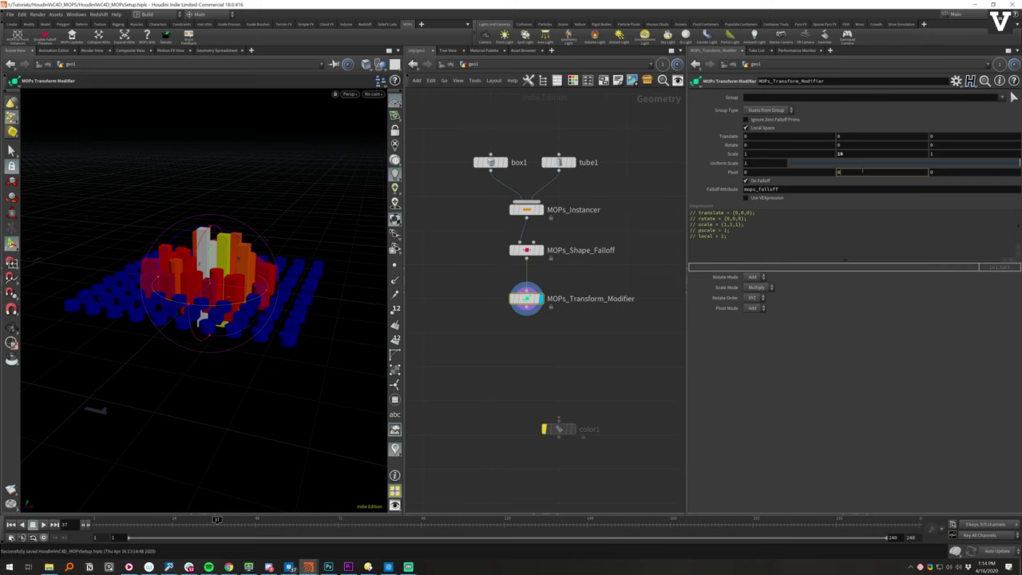
type("-0.5")
key("Return")
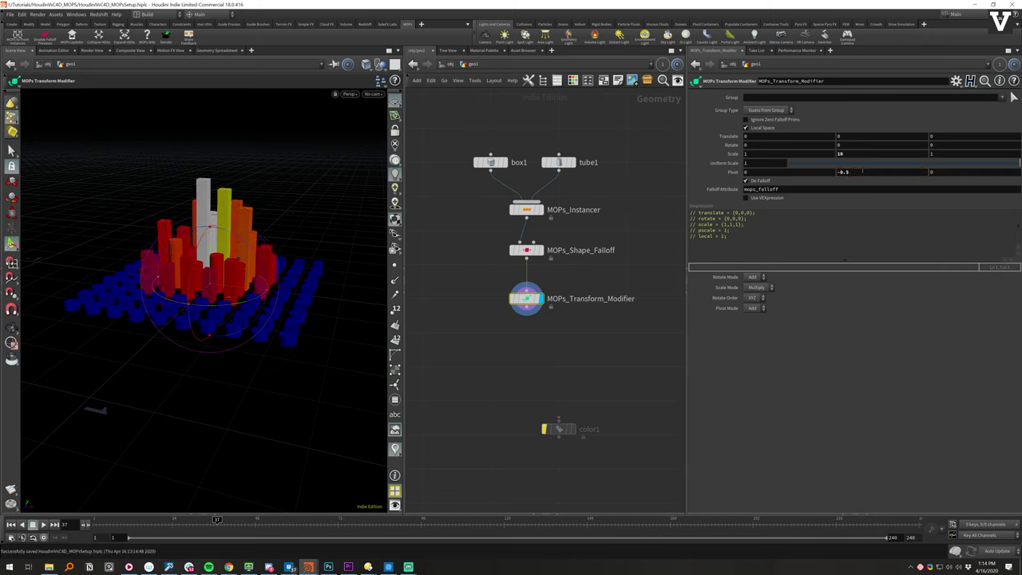
- Inspect the tube1 and box1 parameters, then reselect MOPs_Transform_Modifier and check the column bases
left_click(562, 162)
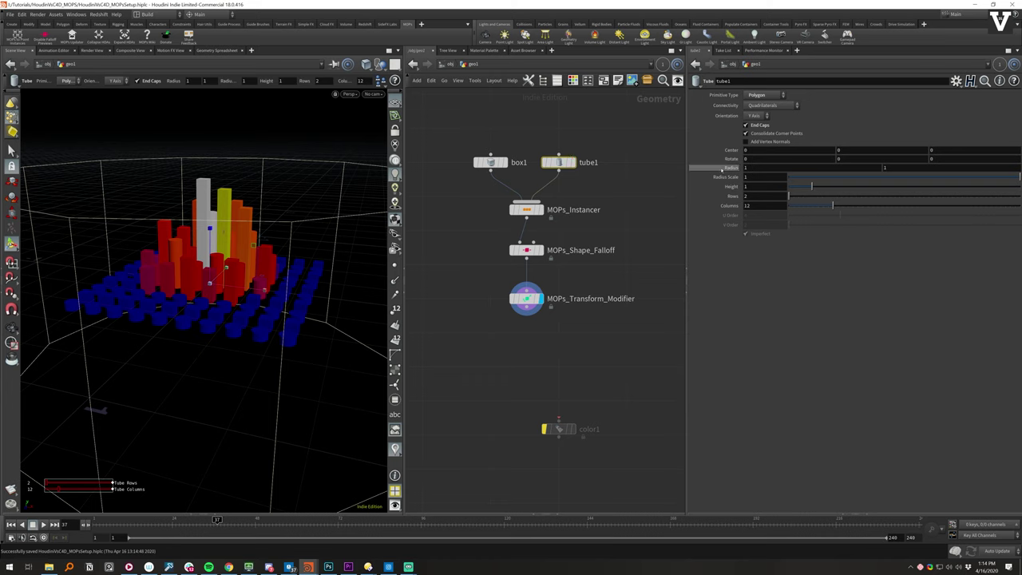
left_click(521, 162)
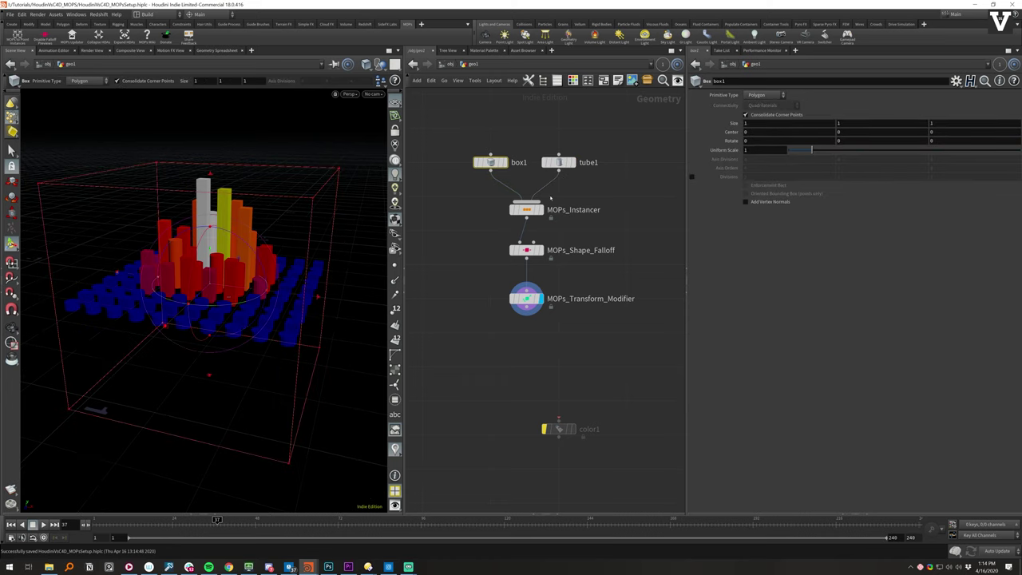
left_click(598, 182)
left_click(526, 299)
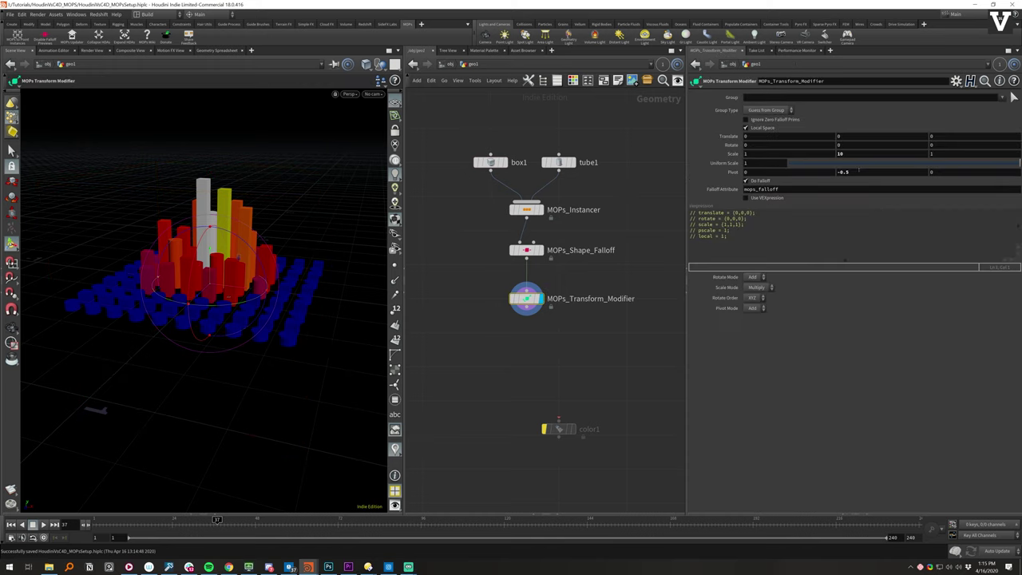
mouse_move(240, 287)
left_mouse_down("alt")
mouse_move(240, 247)
mouse_move(242, 293)
left_mouse_up("alt")
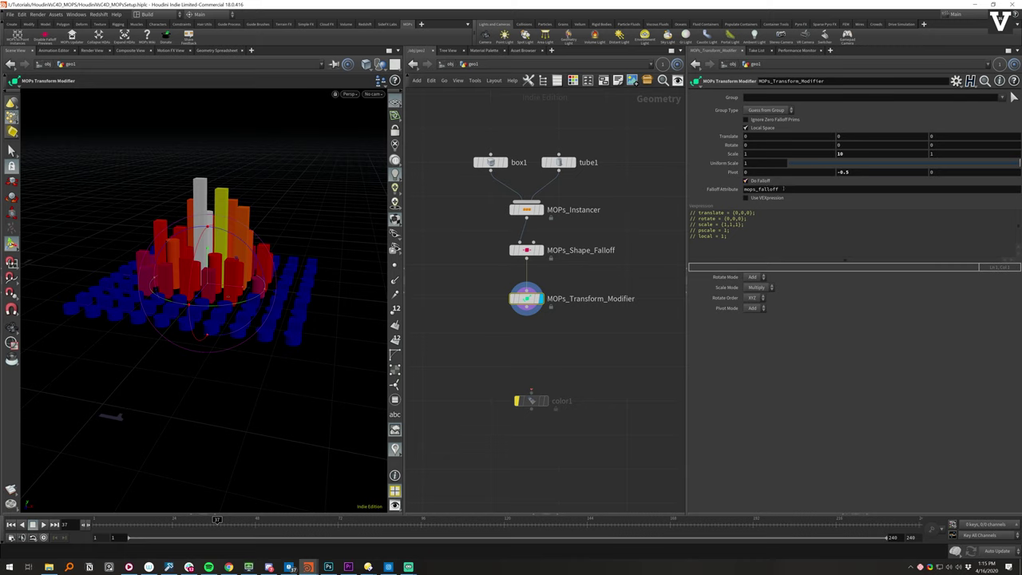
left_click(758, 182)
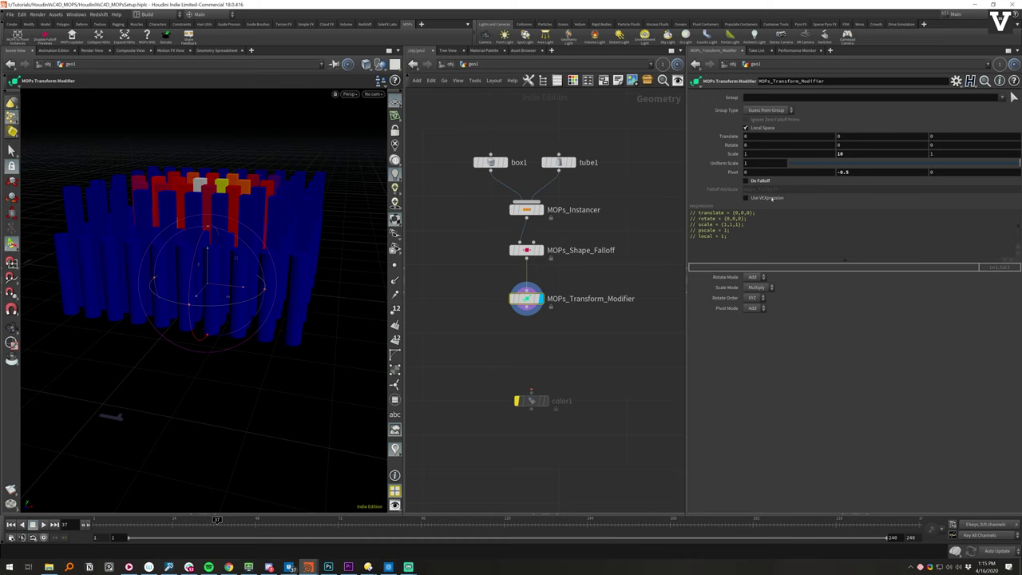
left_click(769, 198)
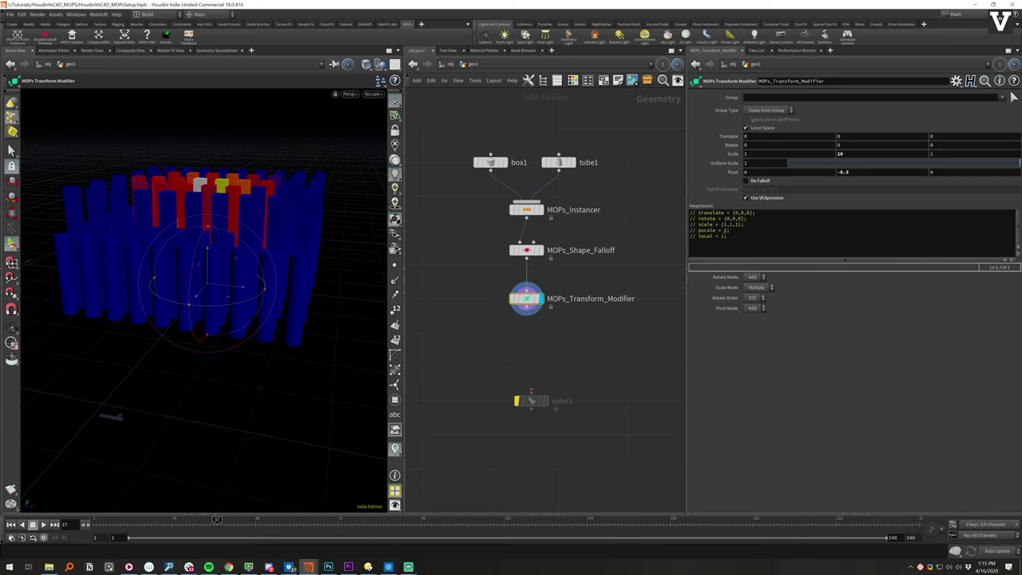
left_click(690, 230)
key("Delete")
key("Delete")
key("Delete")
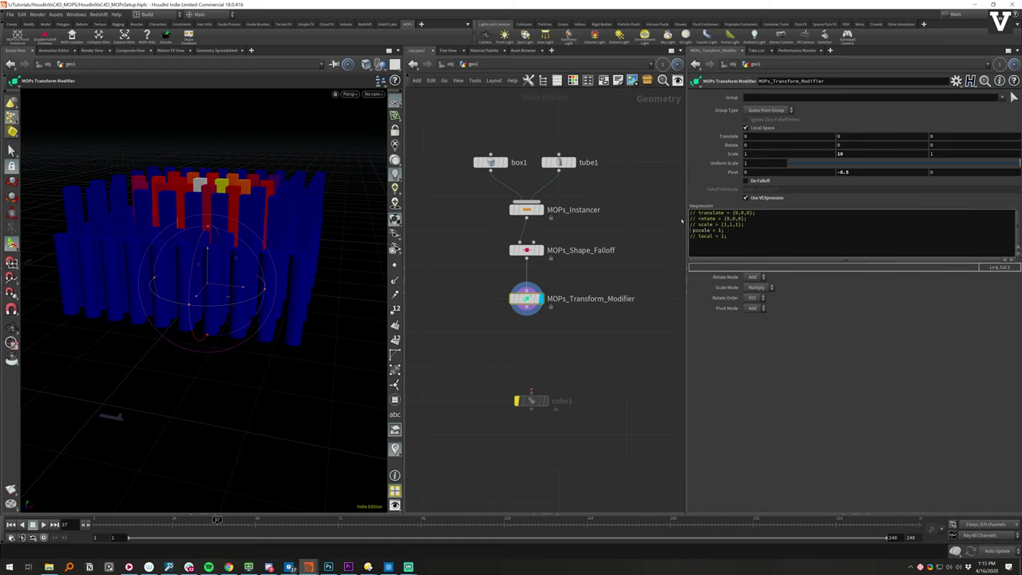
key("ctrl+s")
left_click(706, 239)
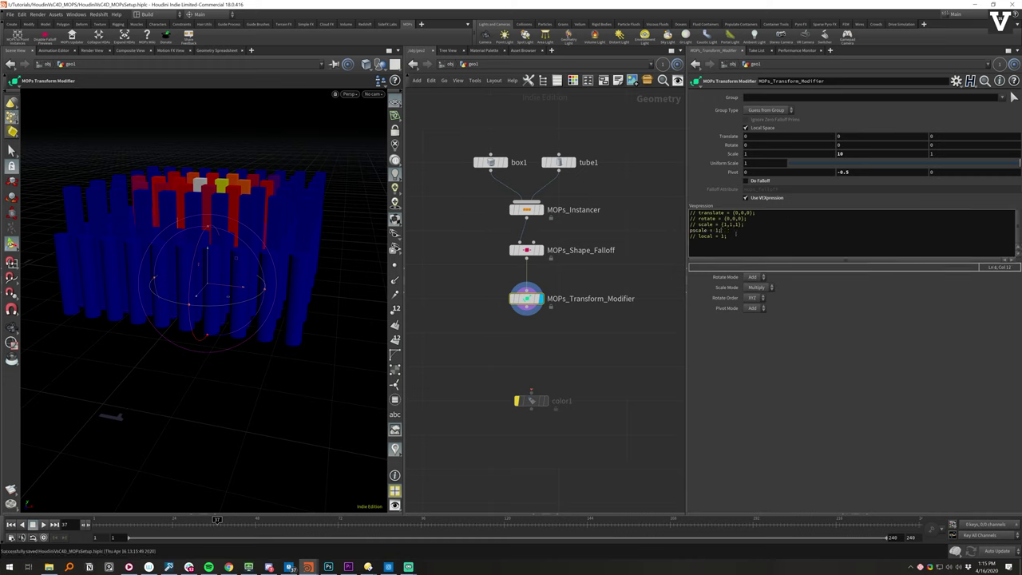
double_click(716, 230)
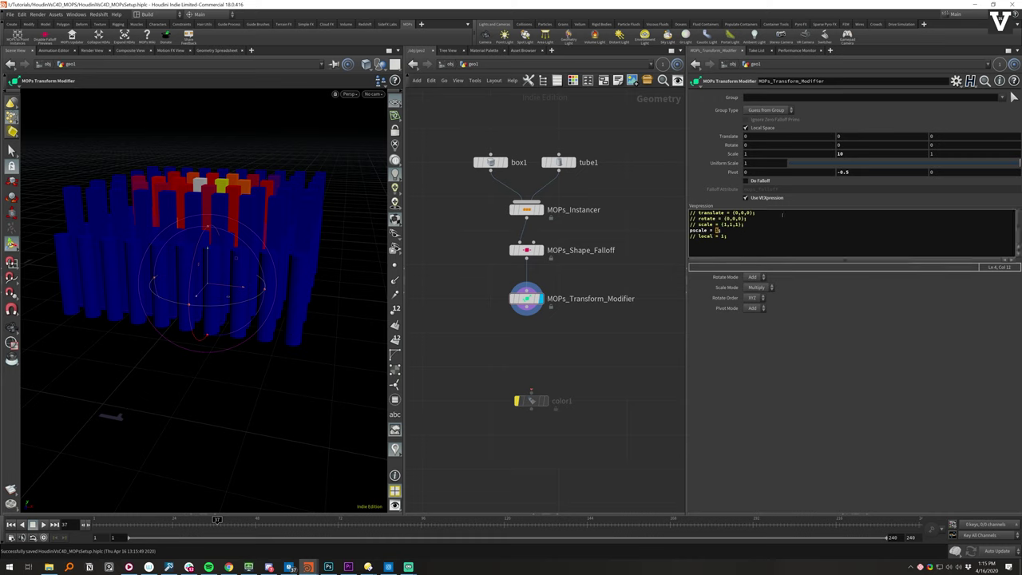
type("@mops_falloff;")
key("ctrl+Return")
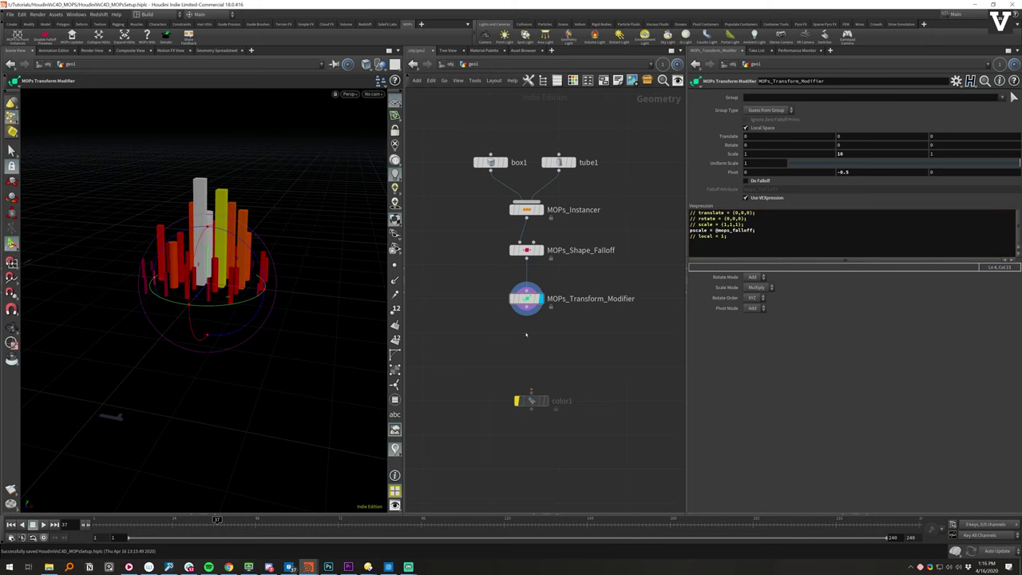
mouse_move(357, 302)
left_mouse_down()
mouse_move(251, 298)
mouse_move(319, 231)
left_mouse_up()
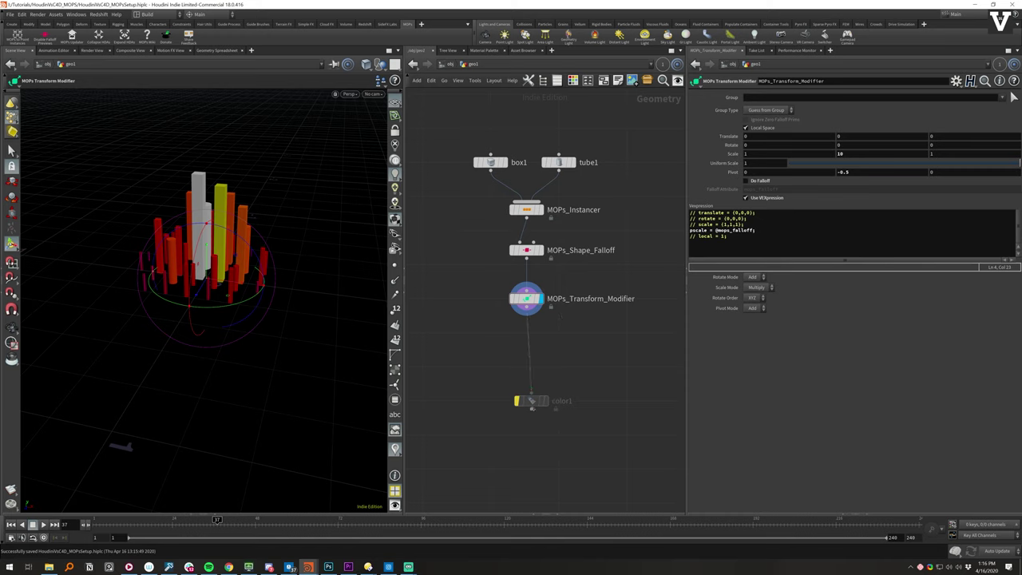
- Wire color1 under MOPs_Transform_Modifier and display its purple-to-cyan falloff coloring
left_click_drag(531, 401, 526, 363)
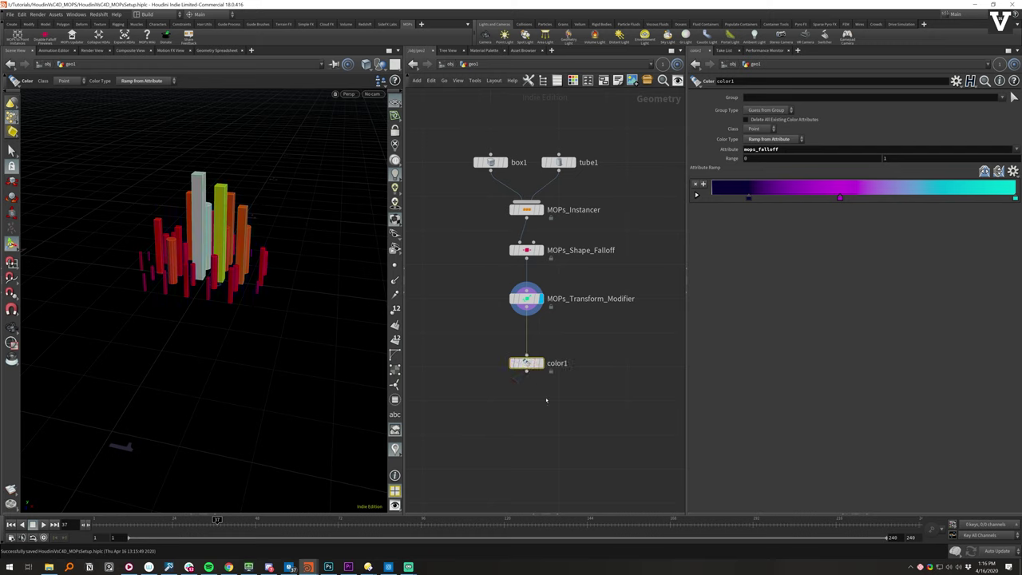
left_click(545, 344)
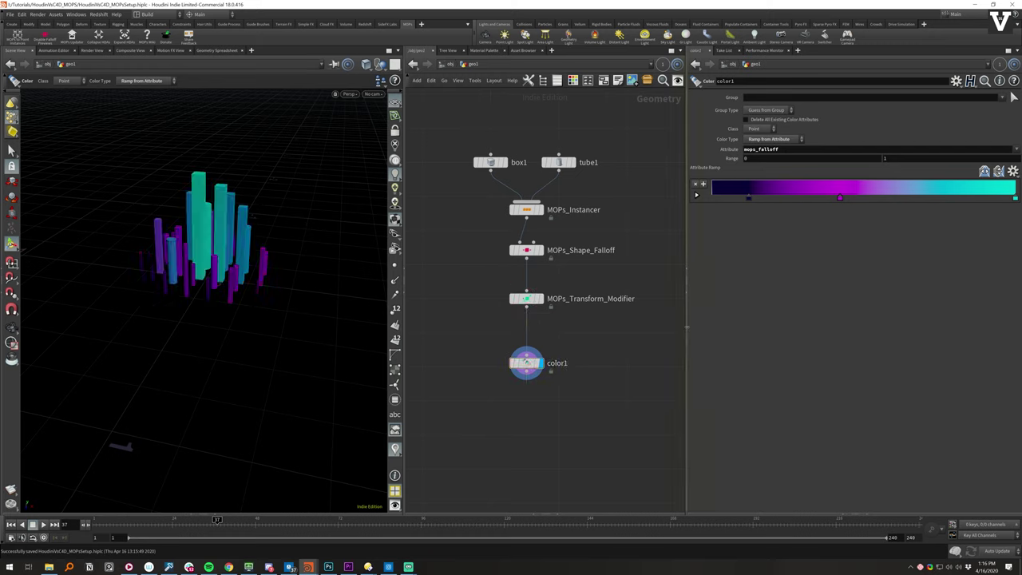
key("Escape")
left_click_drag(286, 225, 64, 444)
key("Return")
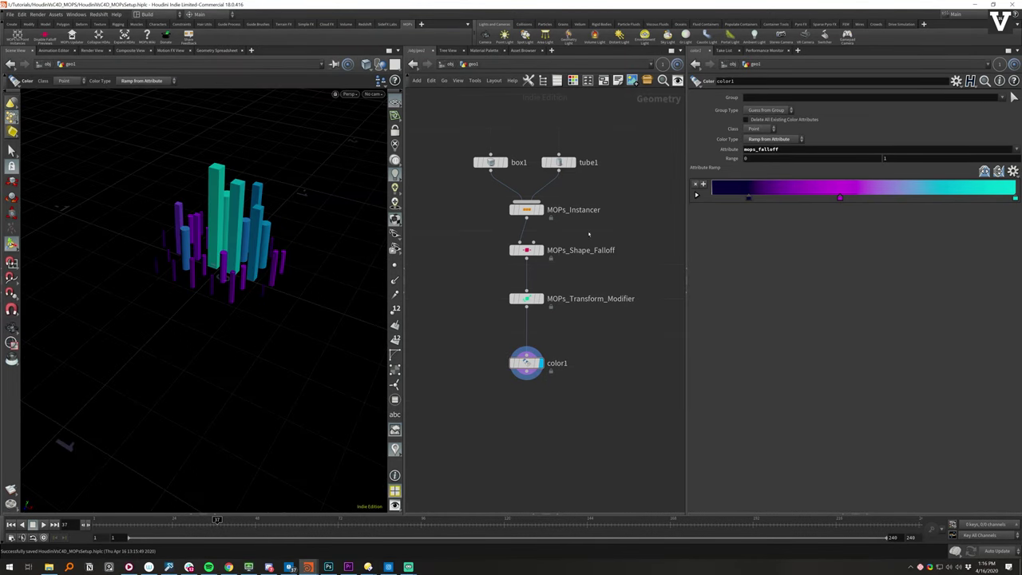
left_click(527, 210)
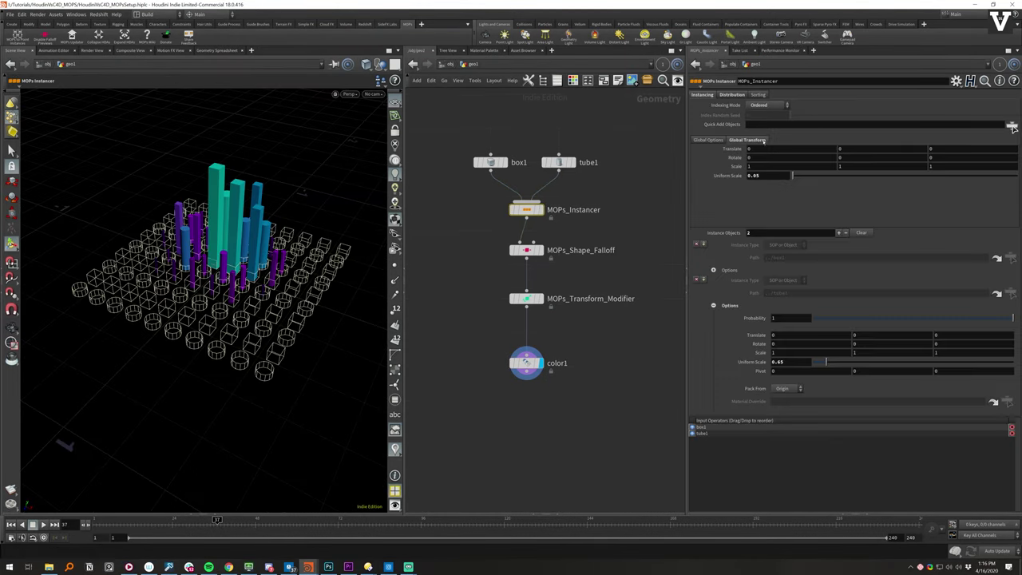
- Distribute instances as a Fixed Number 15 by 15 grid with distance lowered to about 0.059
left_click(732, 95)
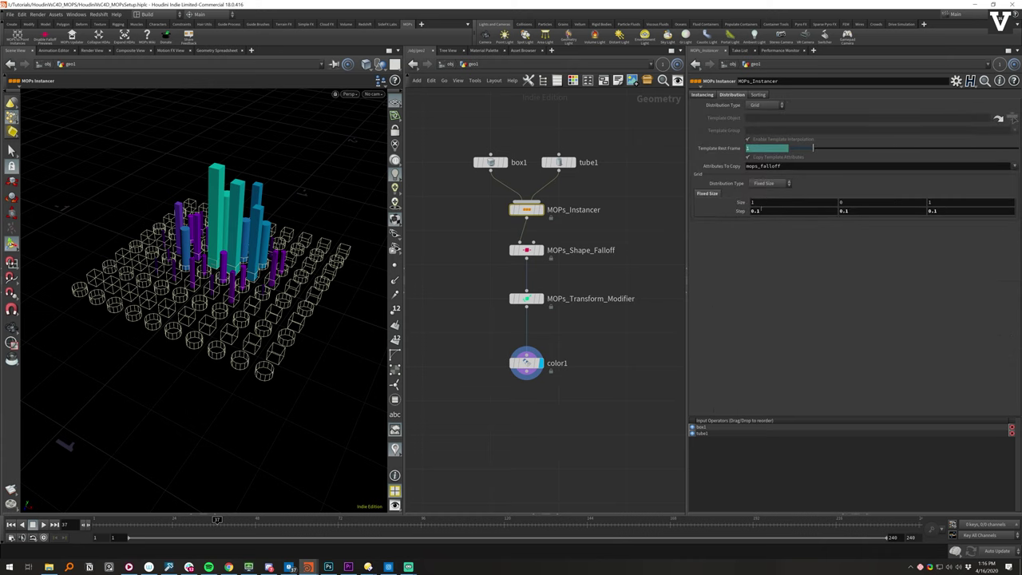
left_click(769, 183)
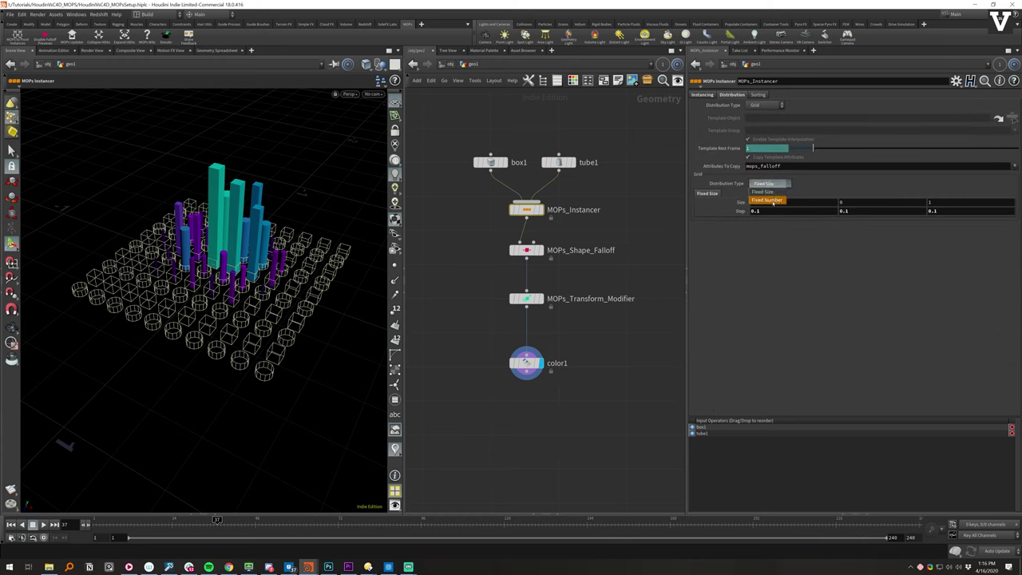
left_click(767, 199)
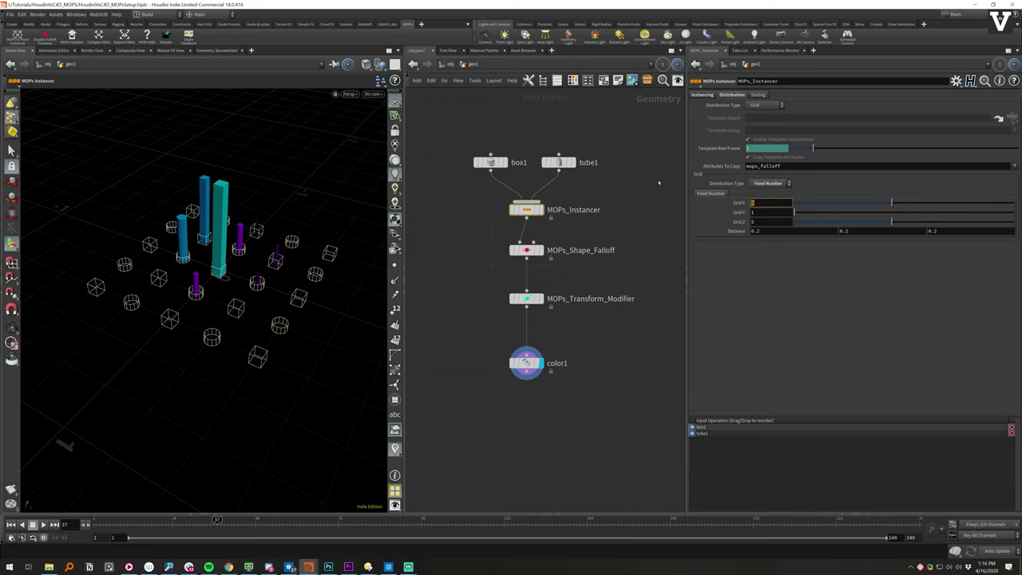
type("15")
key("Tab")
key("Tab")
type("15")
key("Return")
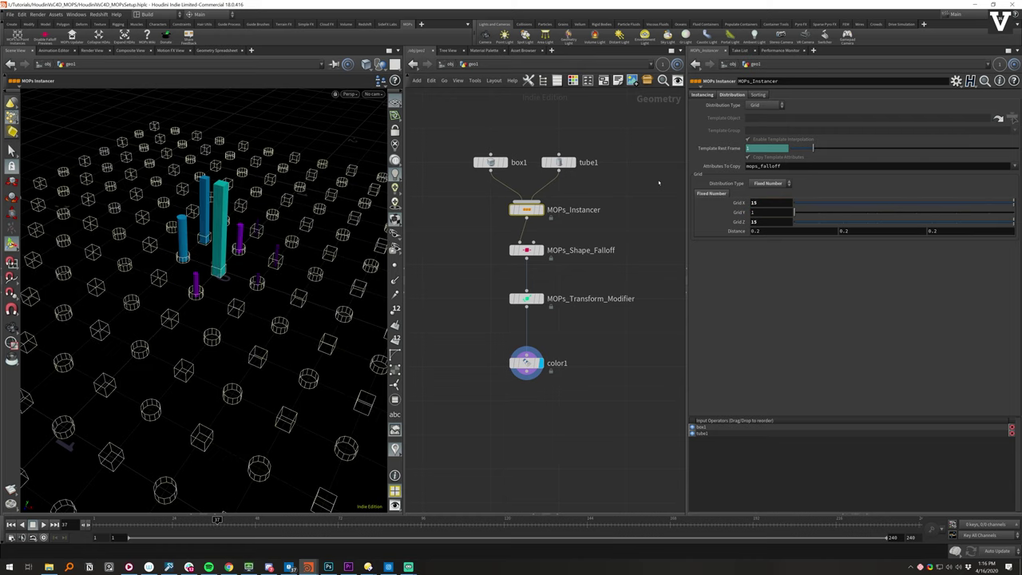
middle_click_drag(730, 231, 460, 245)
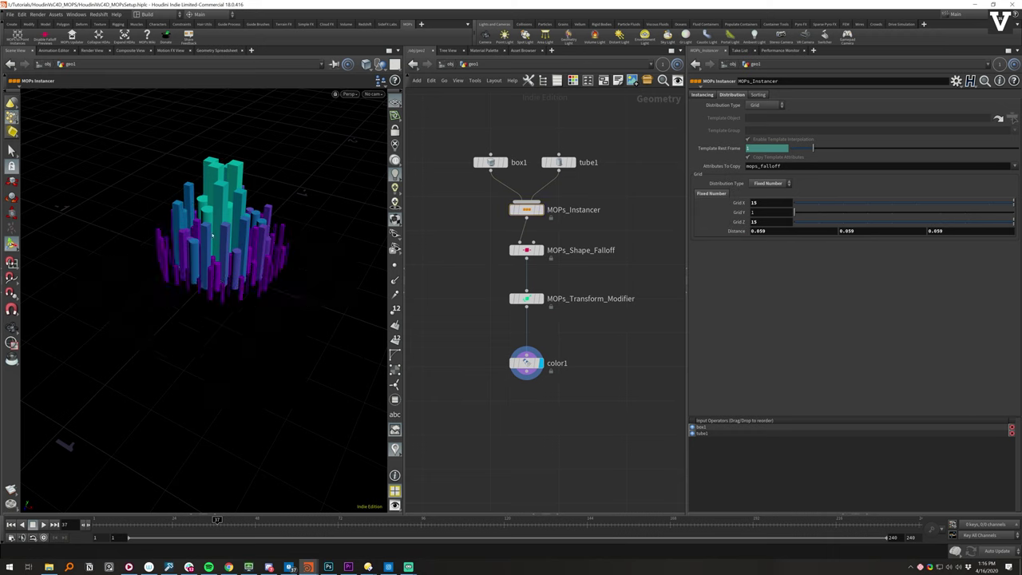
- Set the instancer's Indexing Mode to Random
left_click(702, 94)
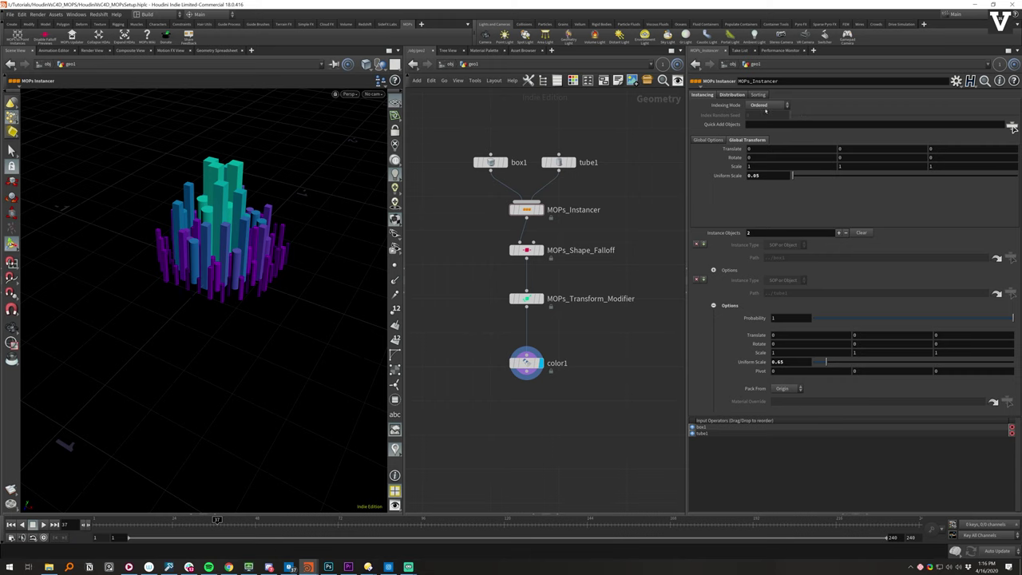
left_click(762, 104)
left_click(787, 115)
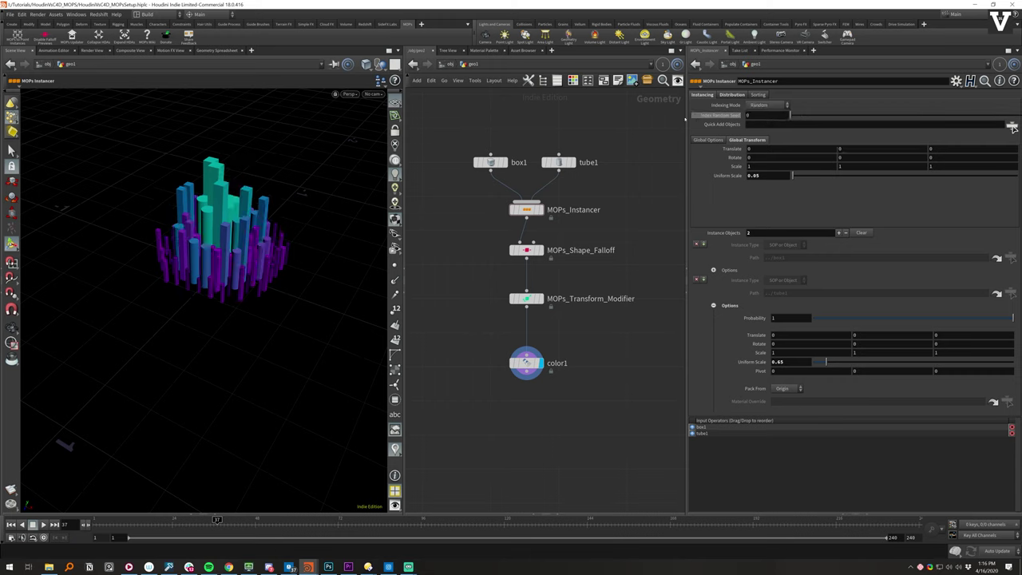
left_click(526, 250)
- Save, adjust the falloff radius, and reshape the points on the Remap Falloff ramp
key("ctrl+s")
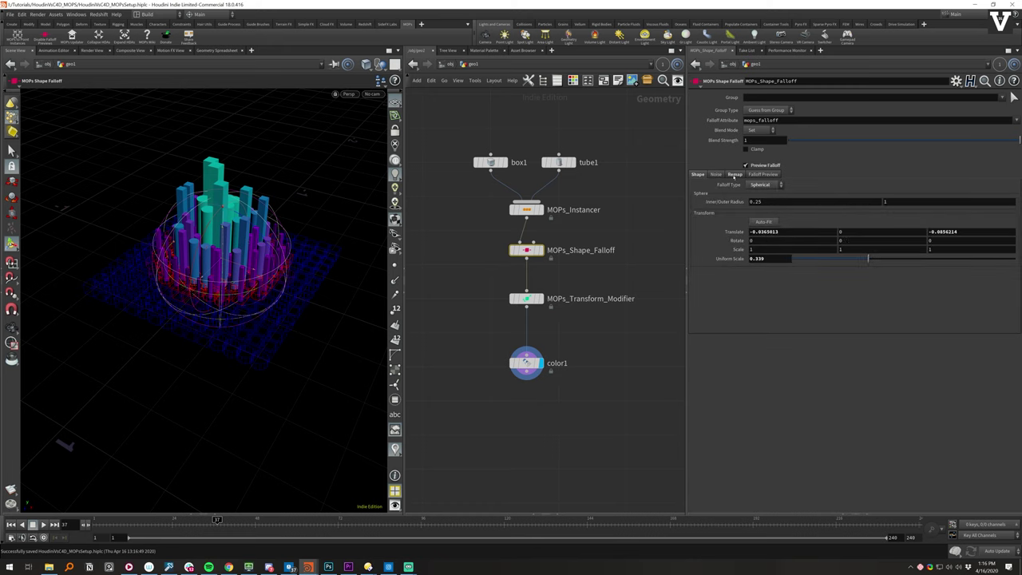
middle_click_drag(773, 201, 749, 210)
left_click(736, 174)
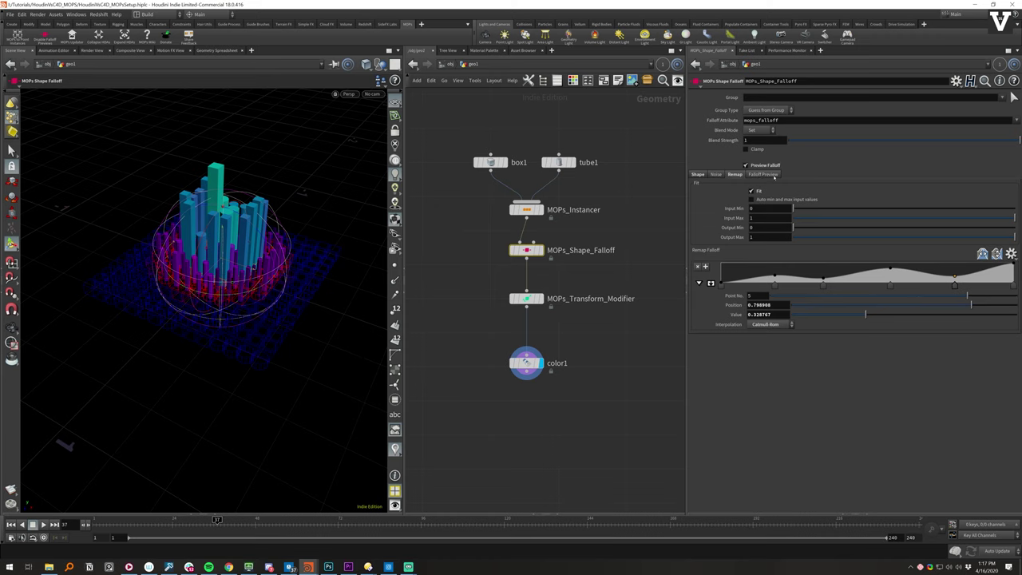
left_click(823, 286)
left_click_drag(823, 286, 852, 286)
left_click_drag(775, 286, 821, 288)
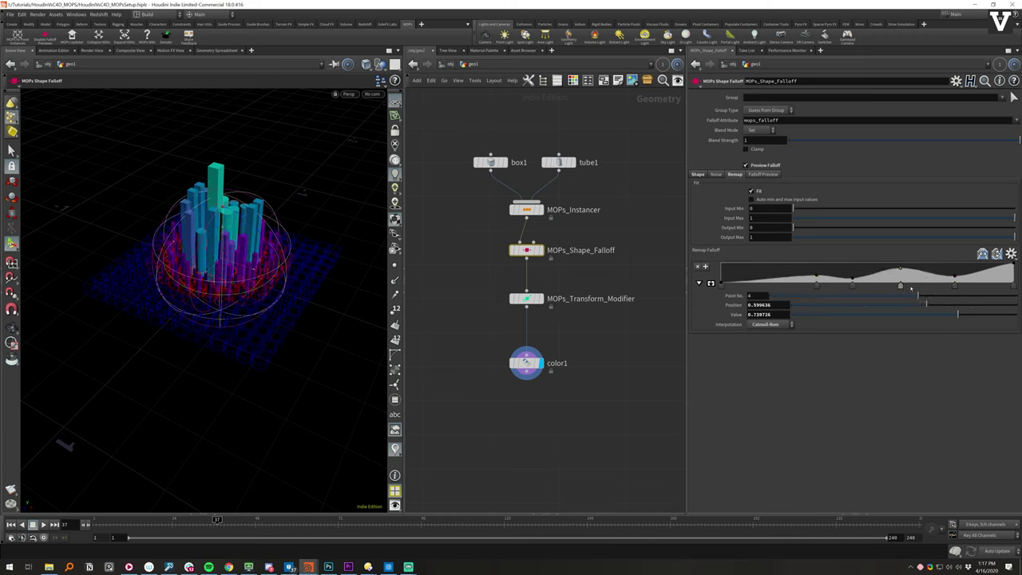
left_click_drag(894, 285, 908, 286)
left_click(963, 286)
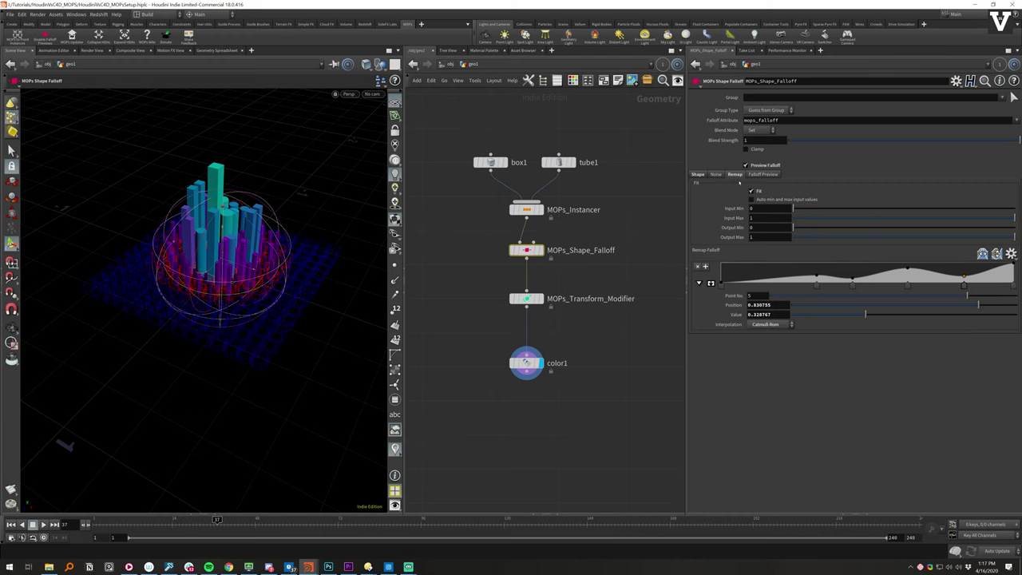
- Re-enable Add Noise on the falloff's Noise tab for irregular column heights
left_click(715, 174)
left_click(749, 184)
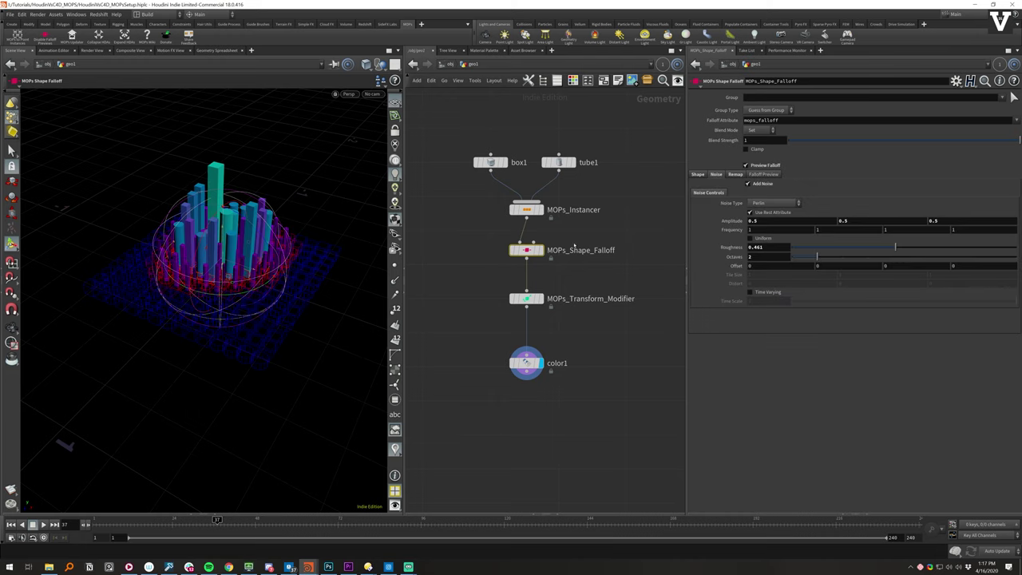
left_click_drag(316, 208, 255, 316)
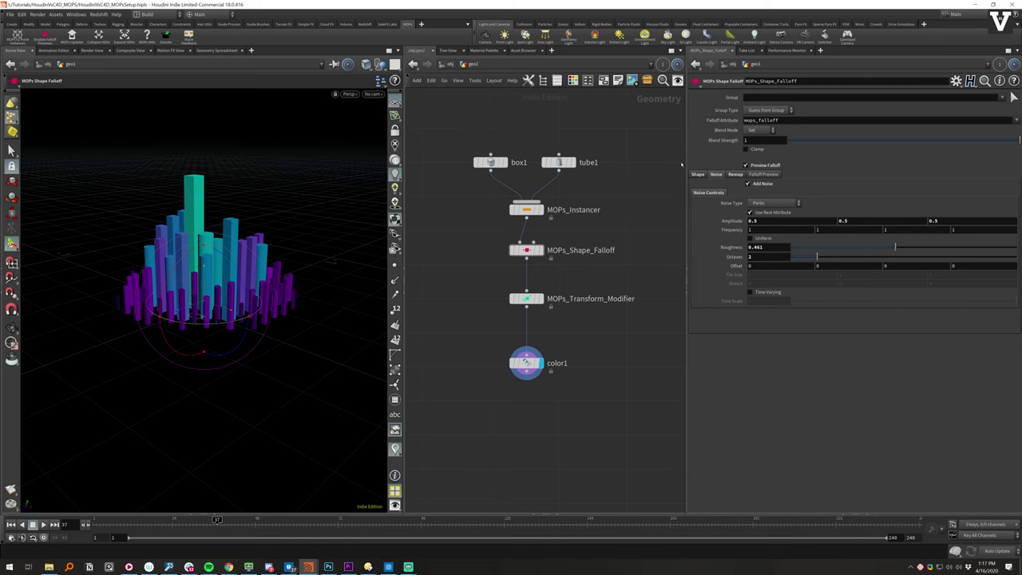
- Add a tube2 node beside tube1 and connect it as the instancer's third input
key("Tab")
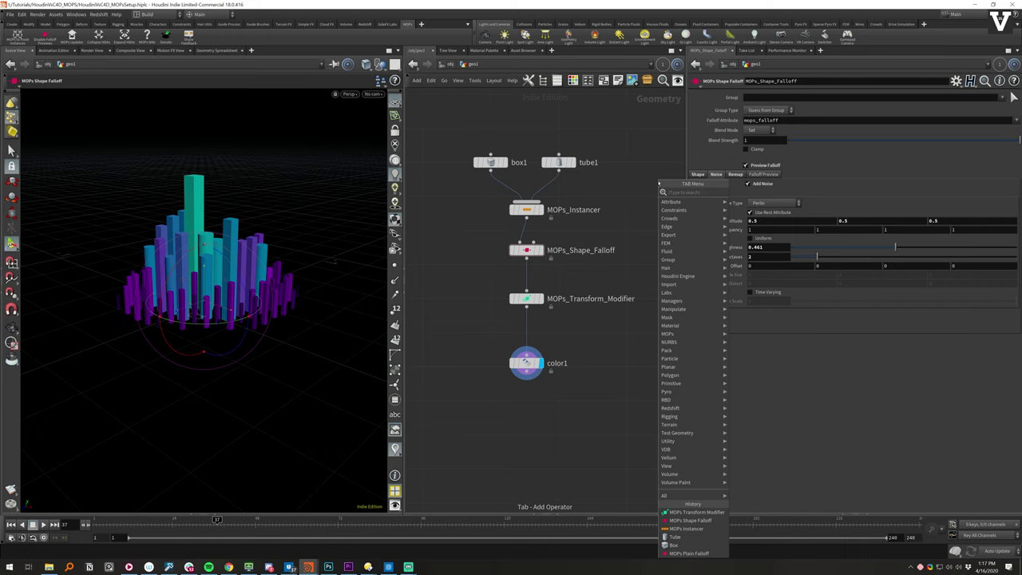
left_click(675, 537)
left_click(632, 162)
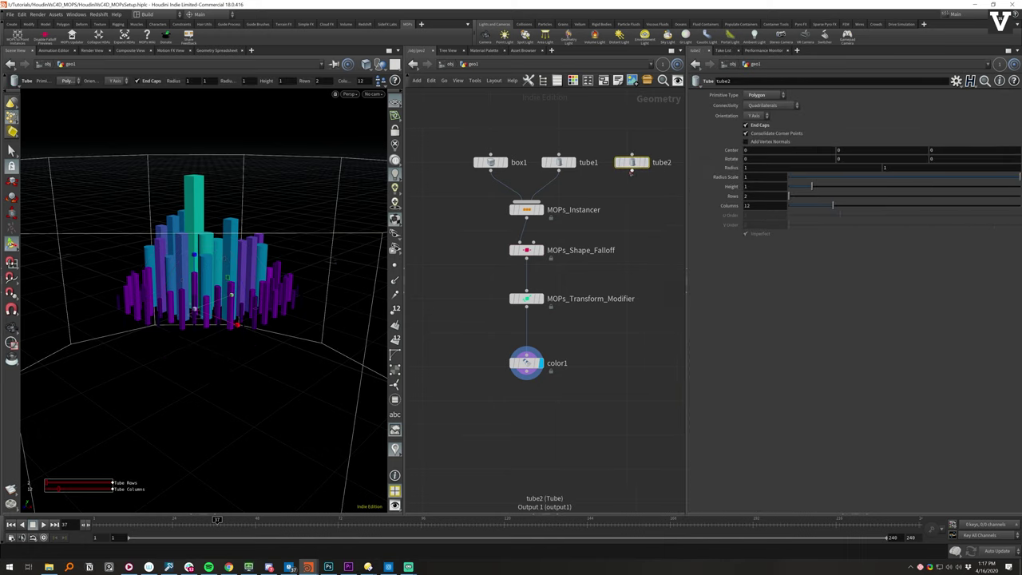
left_click_drag(631, 169, 551, 199)
left_click(551, 201)
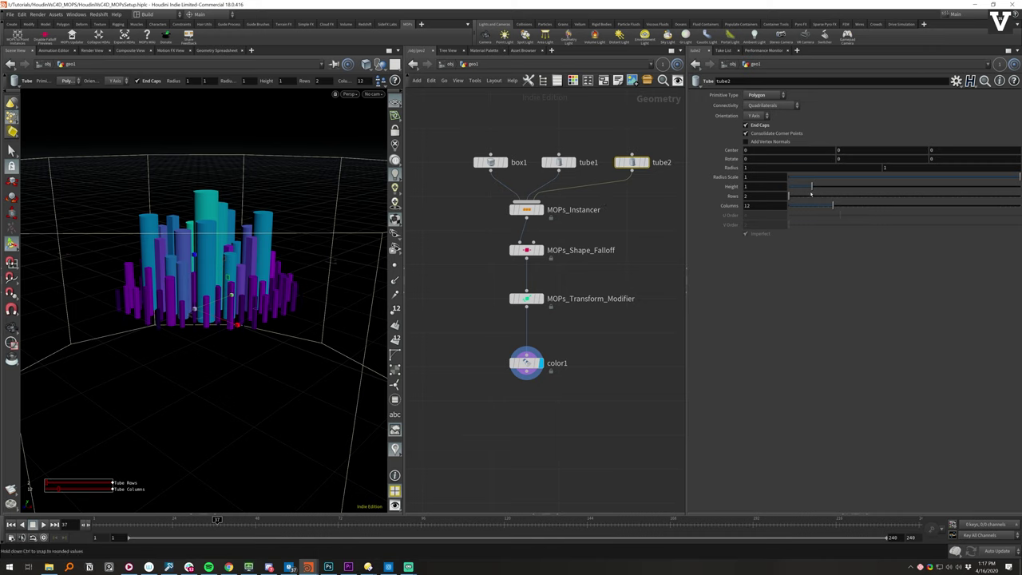
- Set tube2's radius to 0 to turn it into a cone
middle_click_drag(790, 168, 754, 165)
left_click(629, 211)
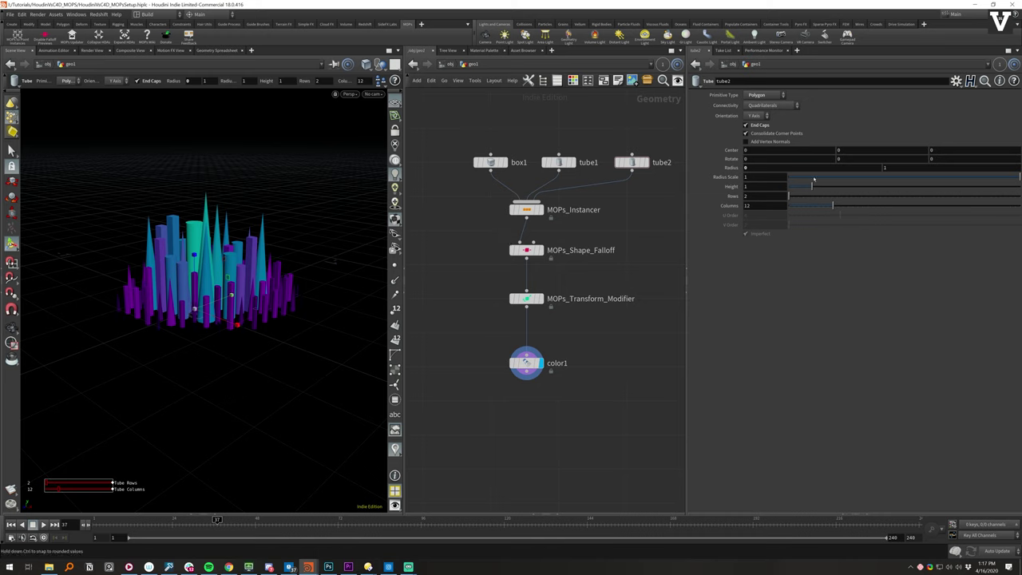
mouse_move(809, 188)
left_mouse_down()
mouse_move(799, 188)
mouse_move(811, 188)
left_mouse_up()
left_click(539, 210)
- Set the third instance object's Scale Y to 0.3 in its Options section
left_click(719, 306)
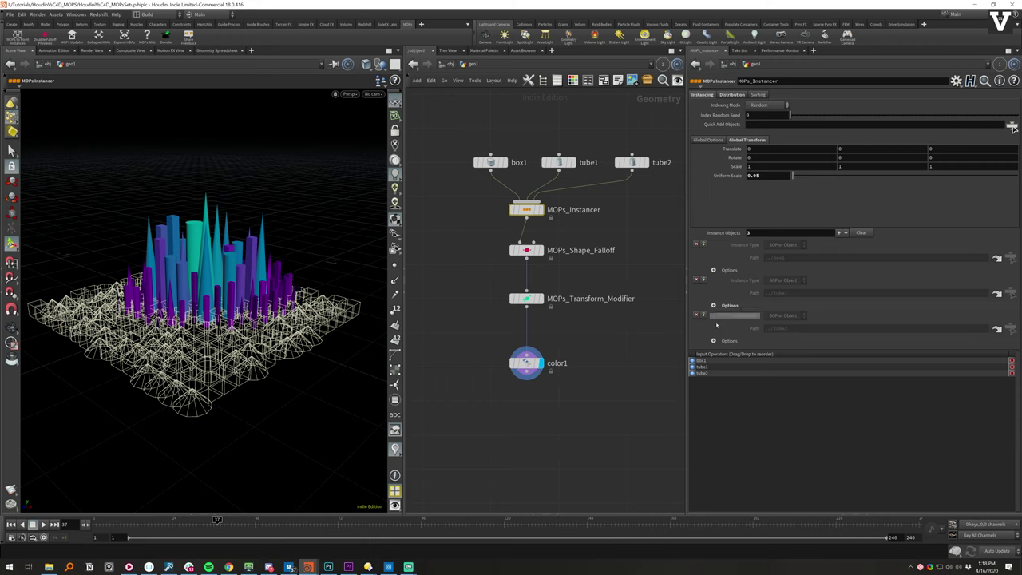
left_click(718, 340)
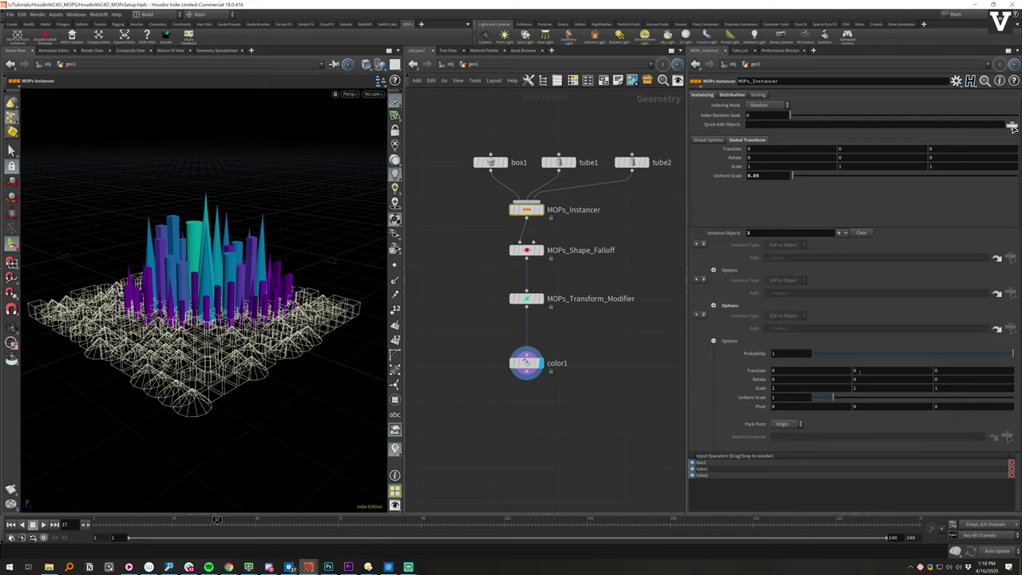
middle_click_drag(867, 388, 868, 389)
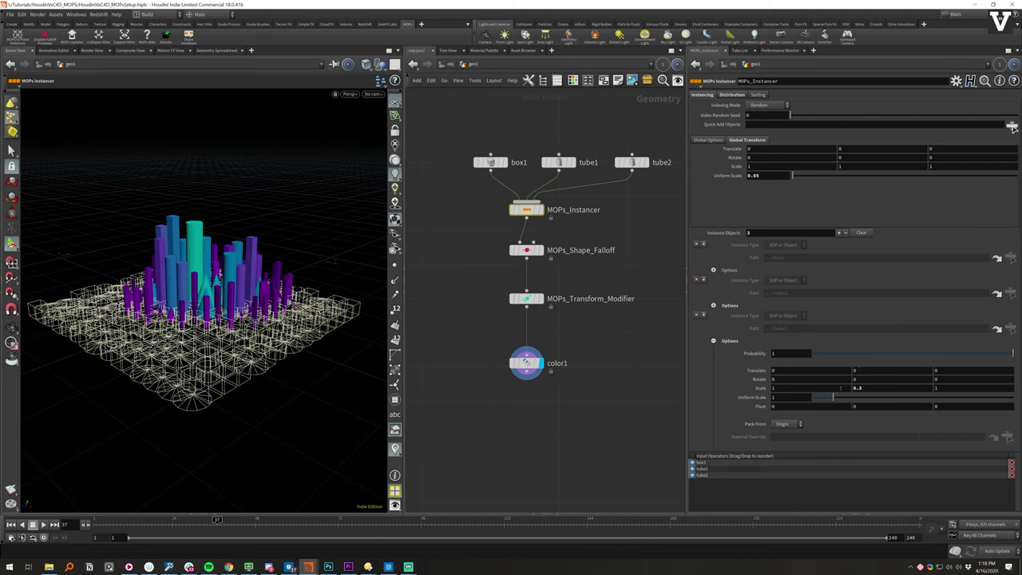
key("Escape")
left_click_drag(191, 343, 271, 228)
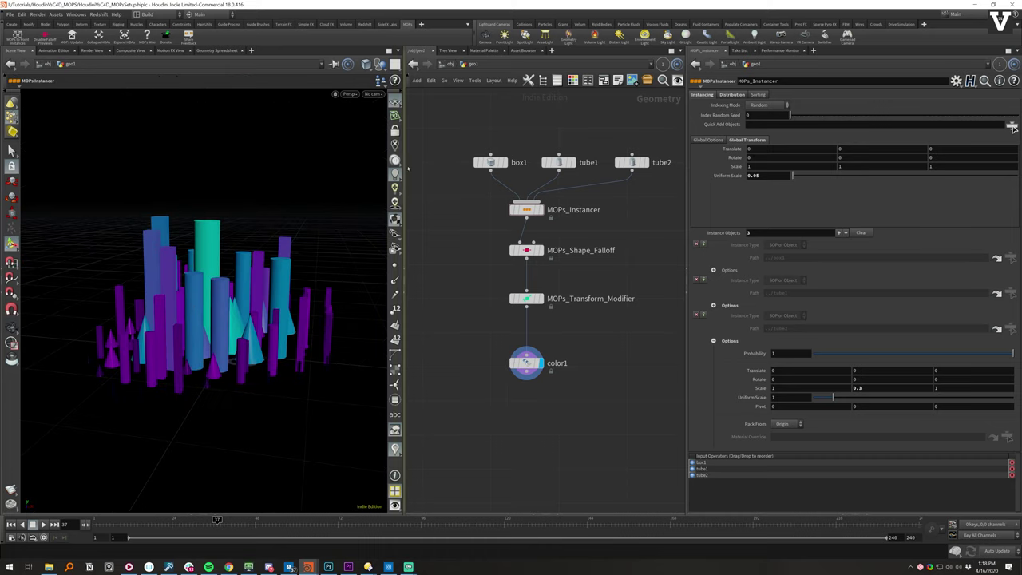
key("Tab")
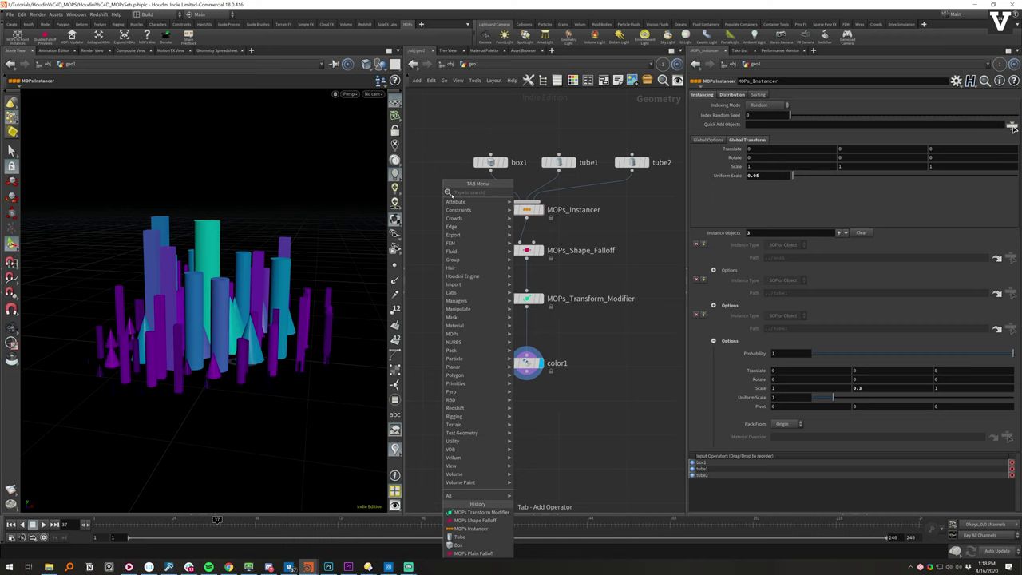
key("Escape")
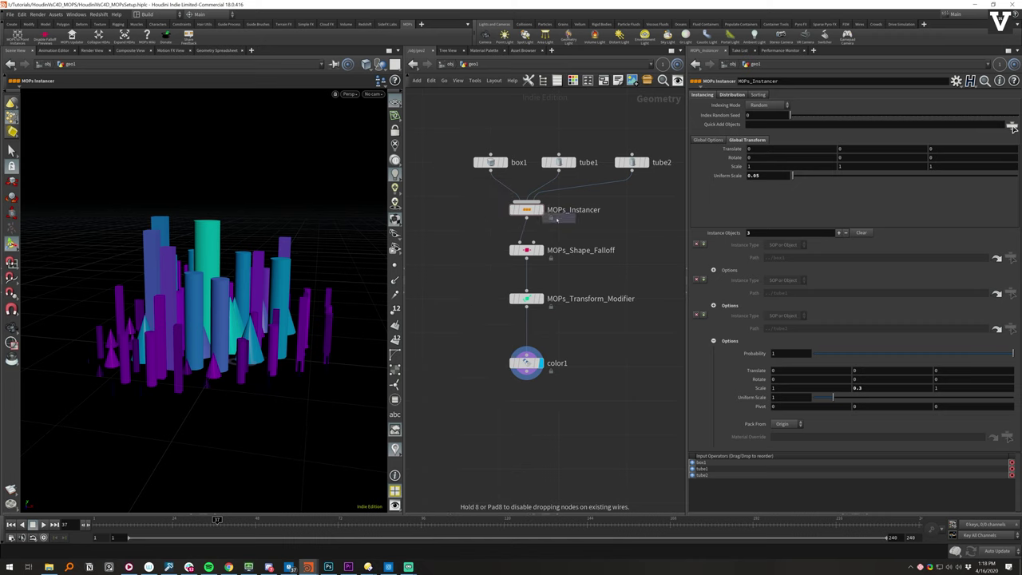
left_click(453, 177)
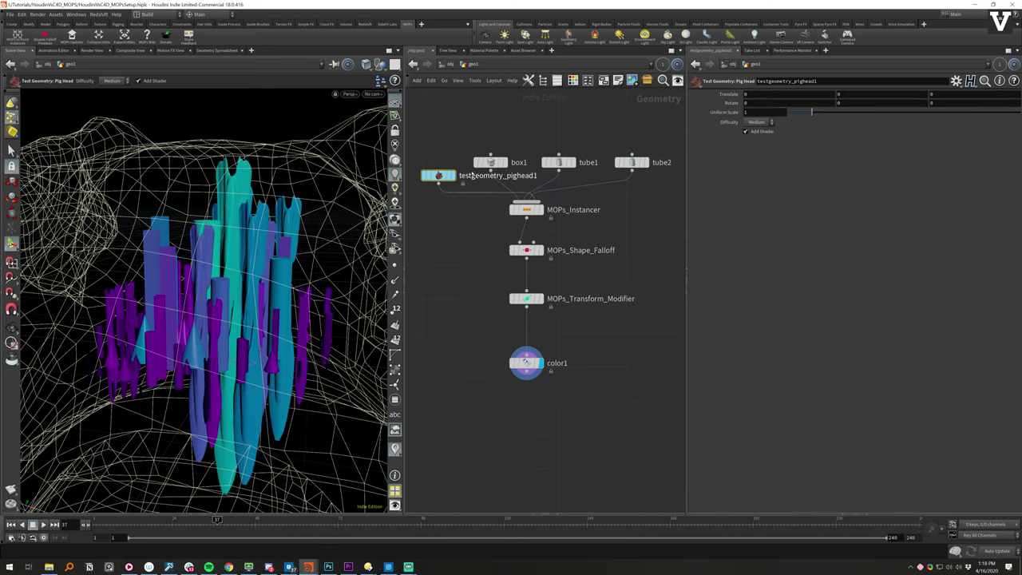
left_click_drag(453, 177, 622, 197)
left_click_drag(200, 264, 288, 249)
key("Return")
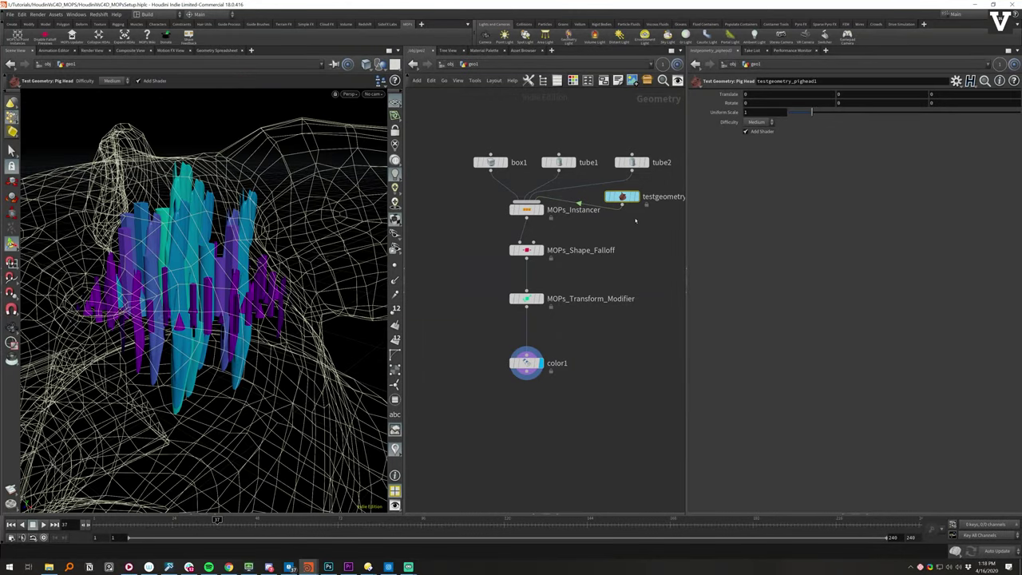
key("Delete")
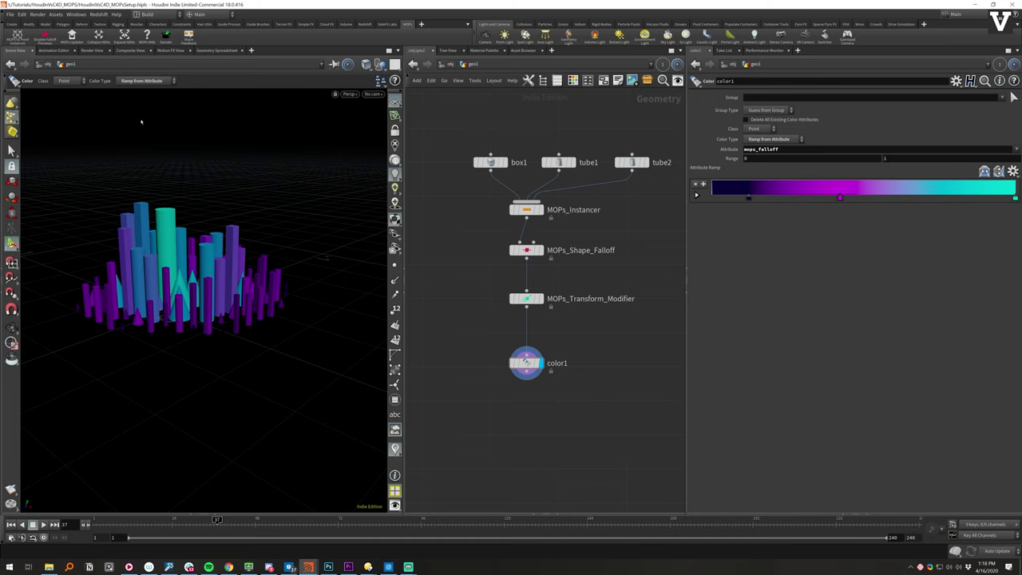
- Save the coloured instanced city scene as HoudiniVsC4D_MOPsSetup.hiplc
key("ctrl+s")
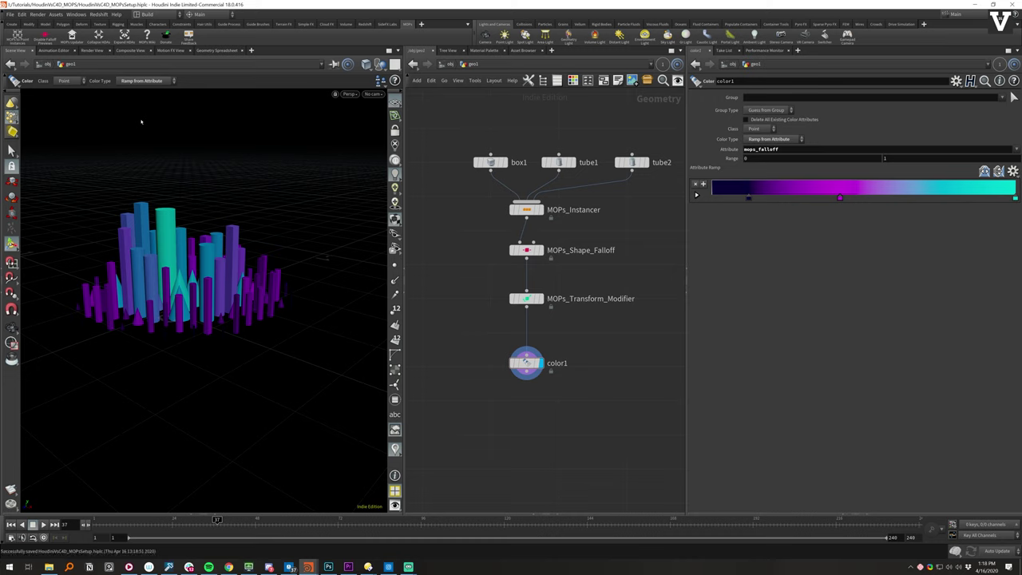